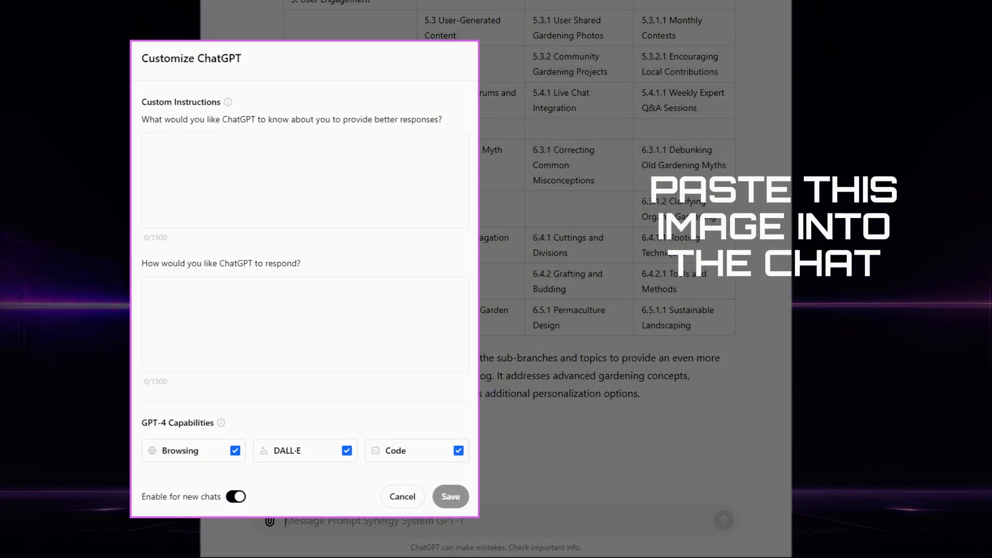
Attach the Customize ChatGPT dialog screenshot to the chat and send "create the instructions for each box taking into account the chatmap".
left_click_drag(305, 279, 514, 331)
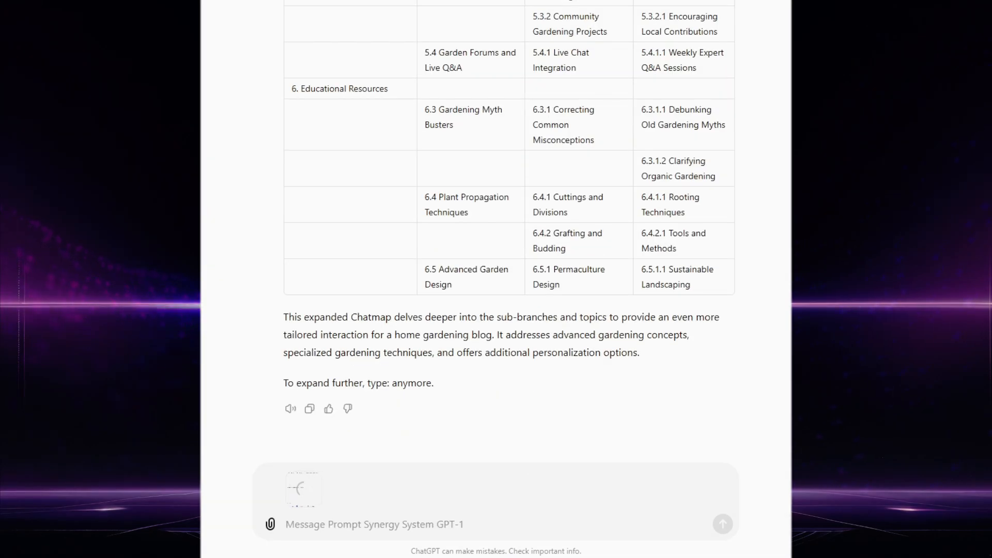
type("create the instruc")
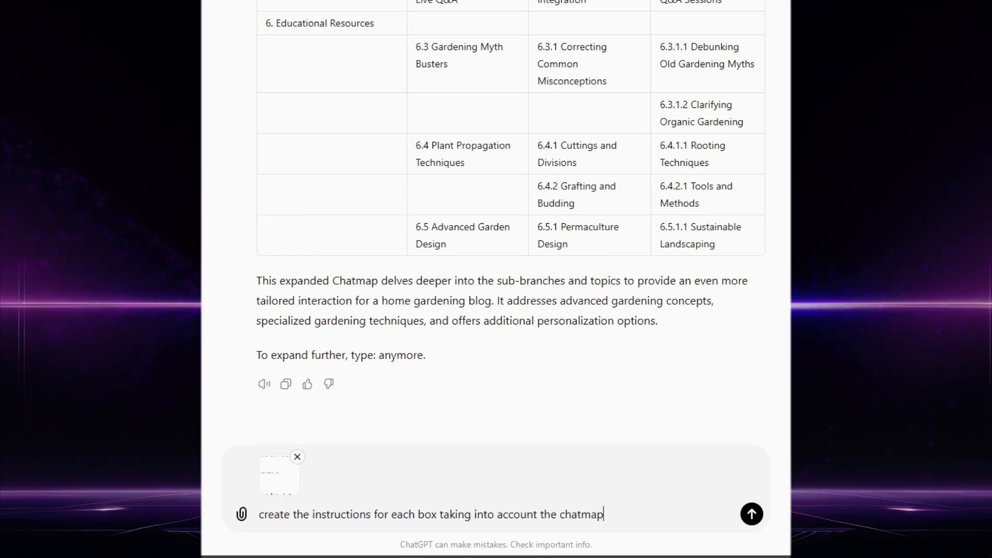
type("tions for each box taking into account the chatmap")
key("Return")
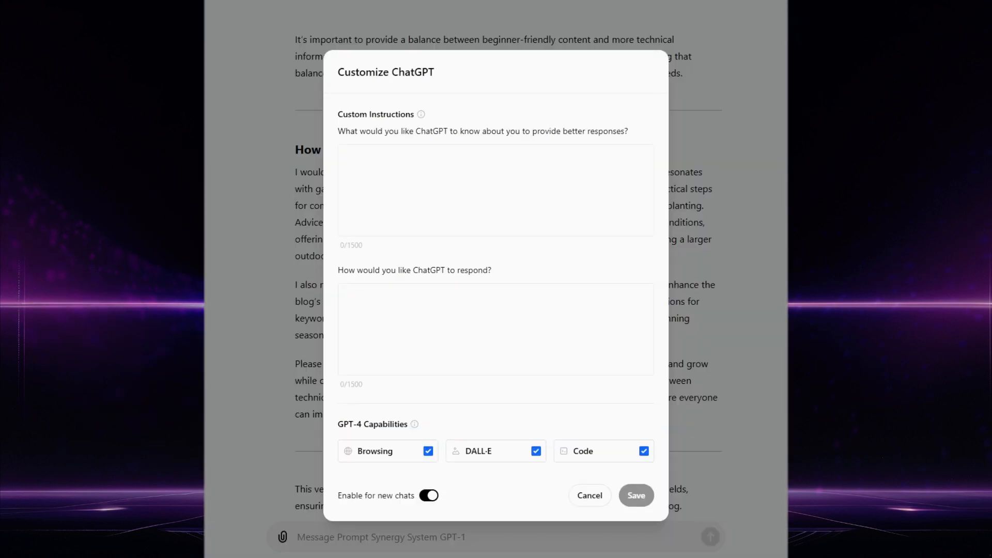
Fill both Custom Instructions boxes with the generated gardening blog texts, one on what ChatGPT should know and one on how to respond.
right_click(369, 151)
left_click(393, 271)
scroll(496, 190, "up", 5)
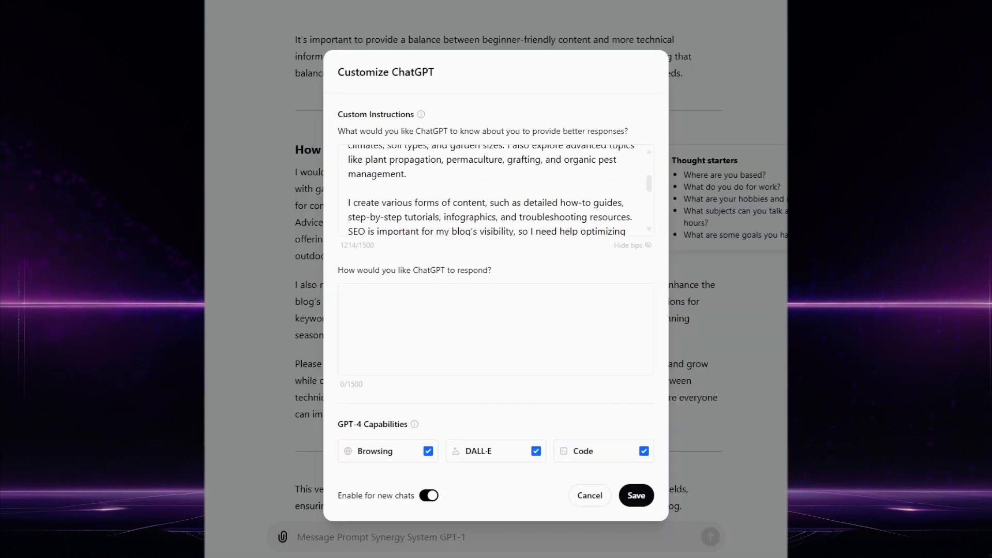
left_click(496, 330)
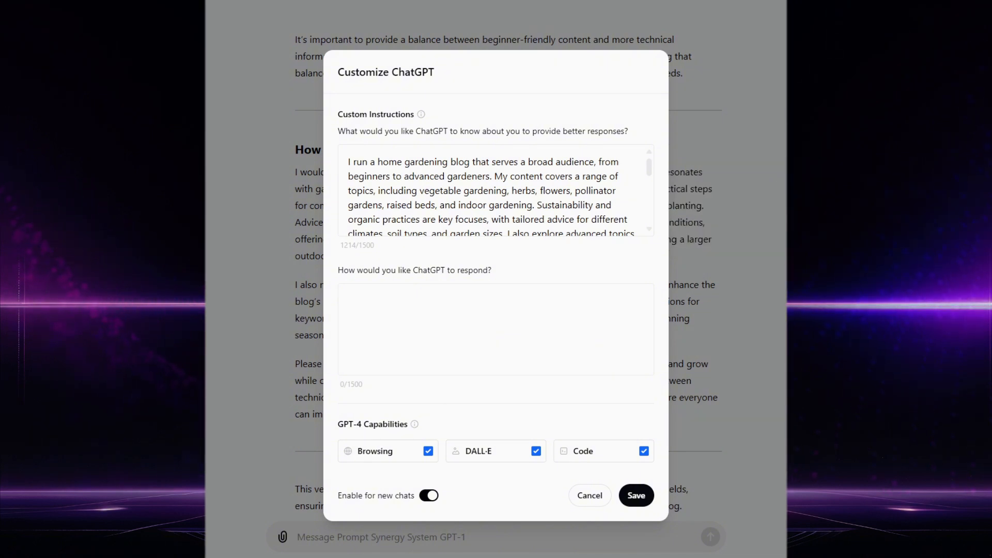
right_click(366, 296)
left_click(394, 411)
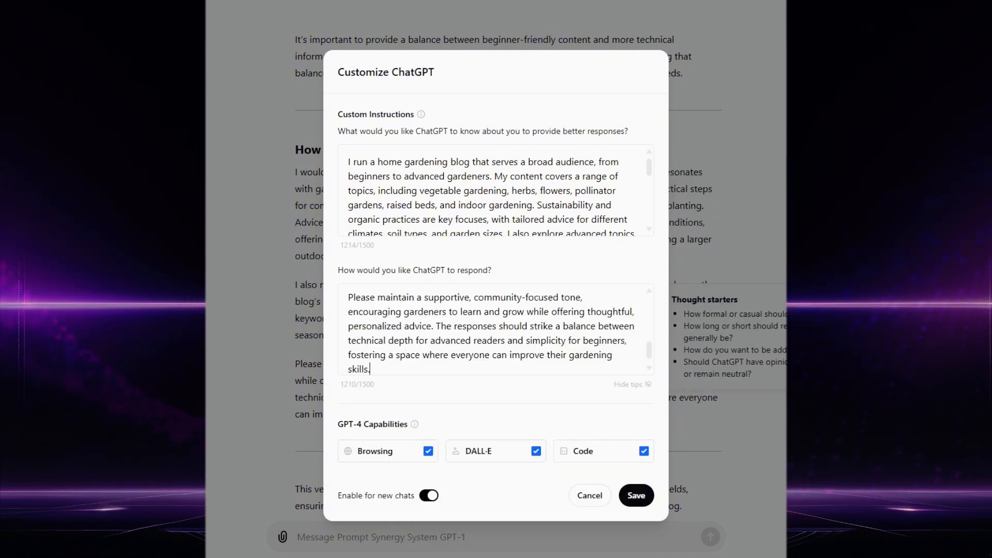
scroll(496, 329, "up", 5)
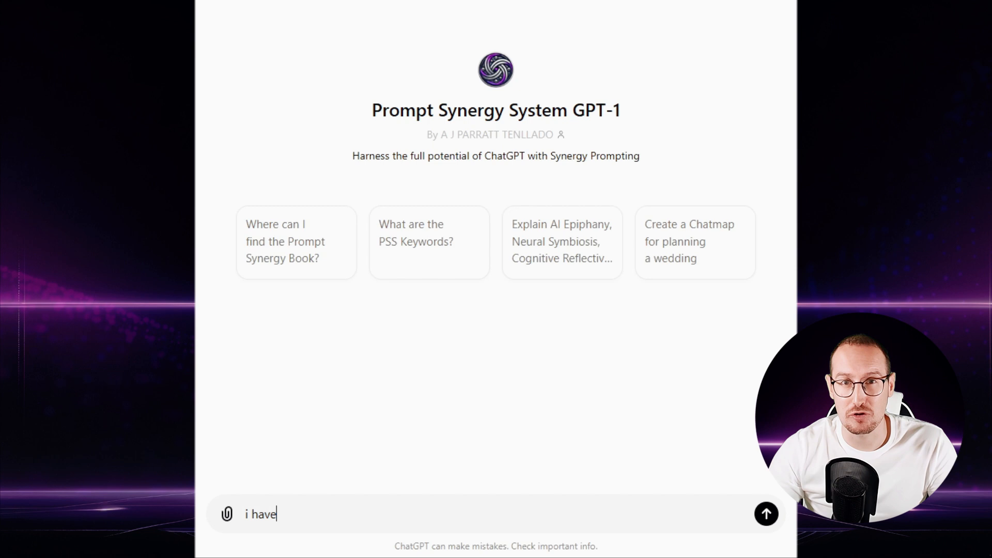
Ask for relevant ideas for customizing ChatGPT to give tailored answers for a home gardening blog, and expand the resulting list with "anymore".
type("a blog po")
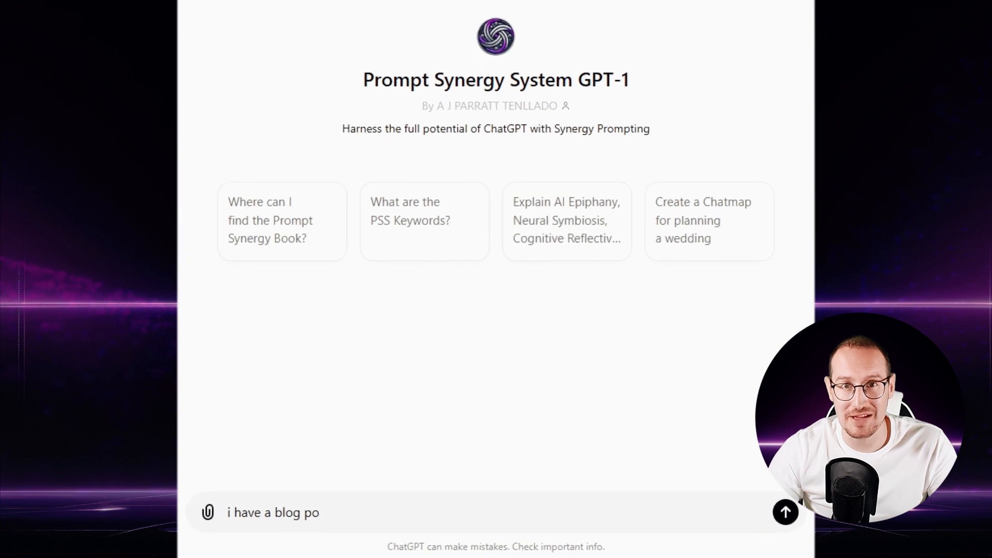
key("BackSpace")
key("BackSpace")
type("about home gardening and w")
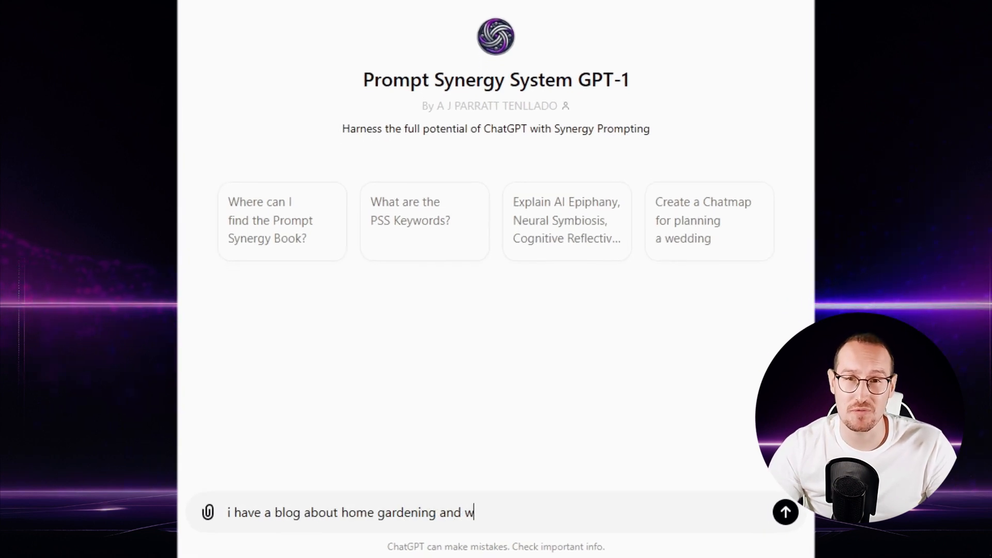
type("ant to customize chatgpt to giv")
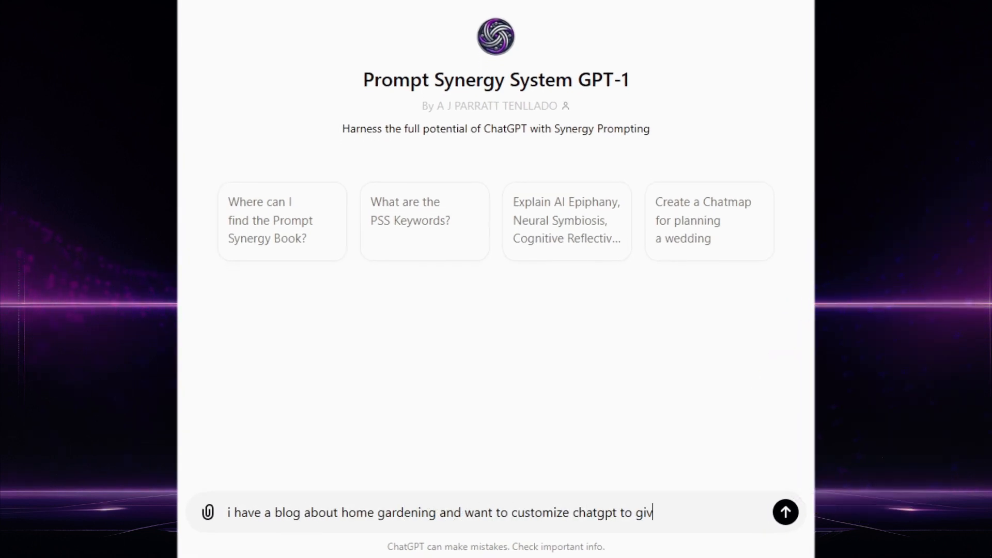
type("e the most suited and tailored answers. give me relevan")
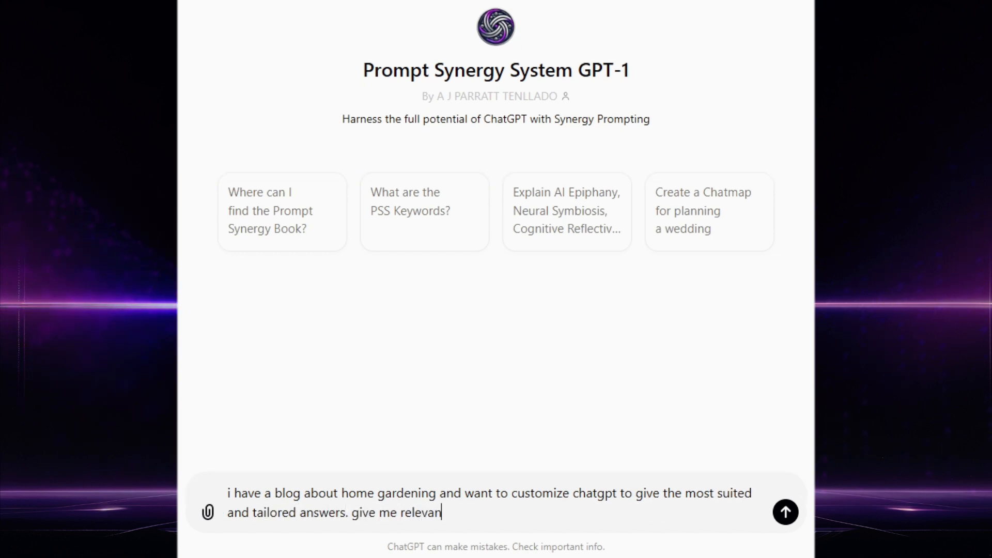
key("Return")
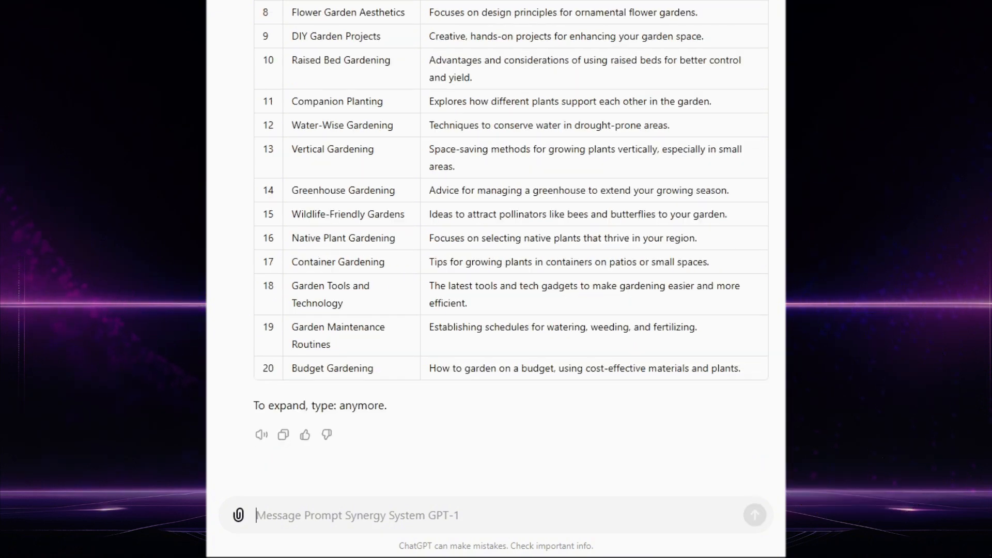
type("re")
key("Return")
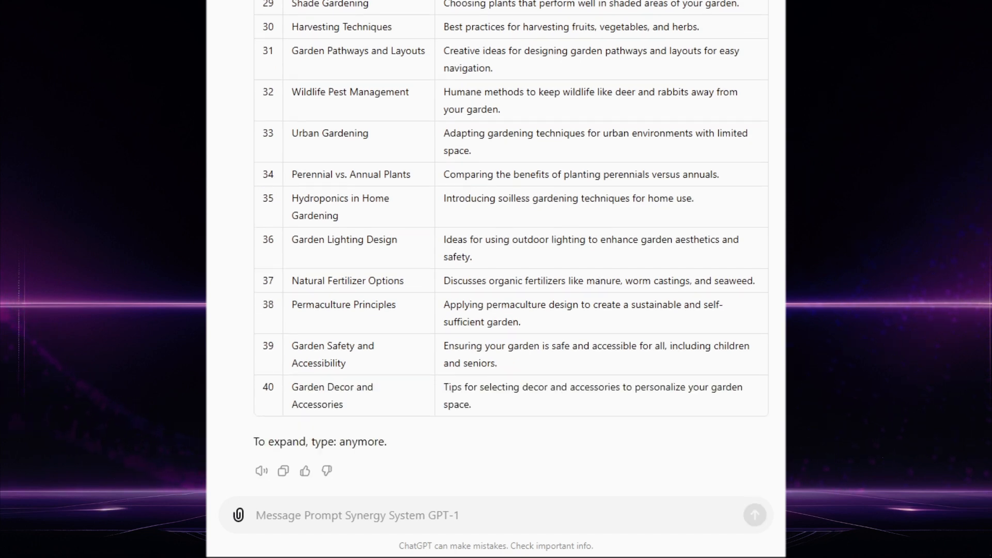
Send the dialog screenshot with "use 2,3,4,7,9,14,17,19,23,33 and create the instructions for each box in paragraph format".
type("use ")
type("2,3,4,7,9,14,17,19,23,33 and create")
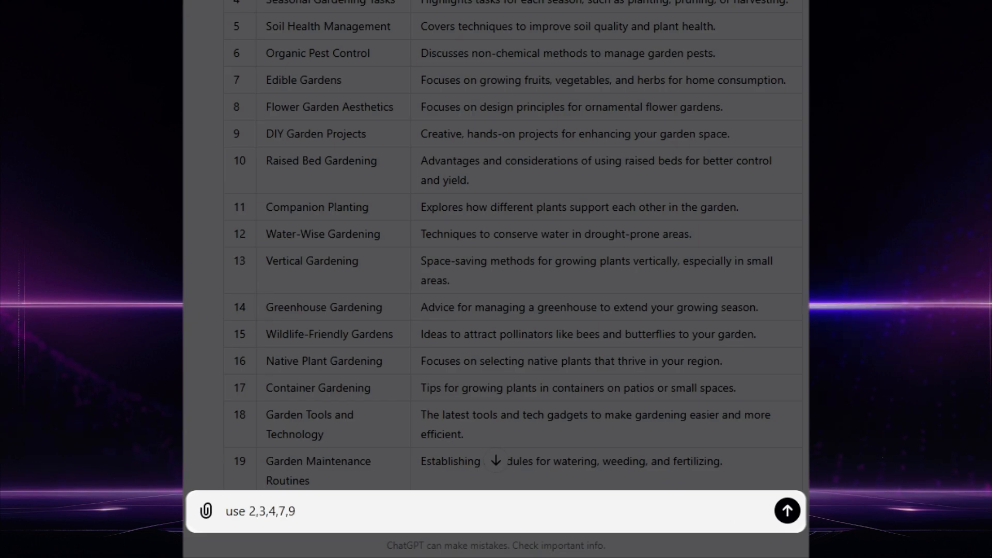
scroll(496, 243, "down", 15)
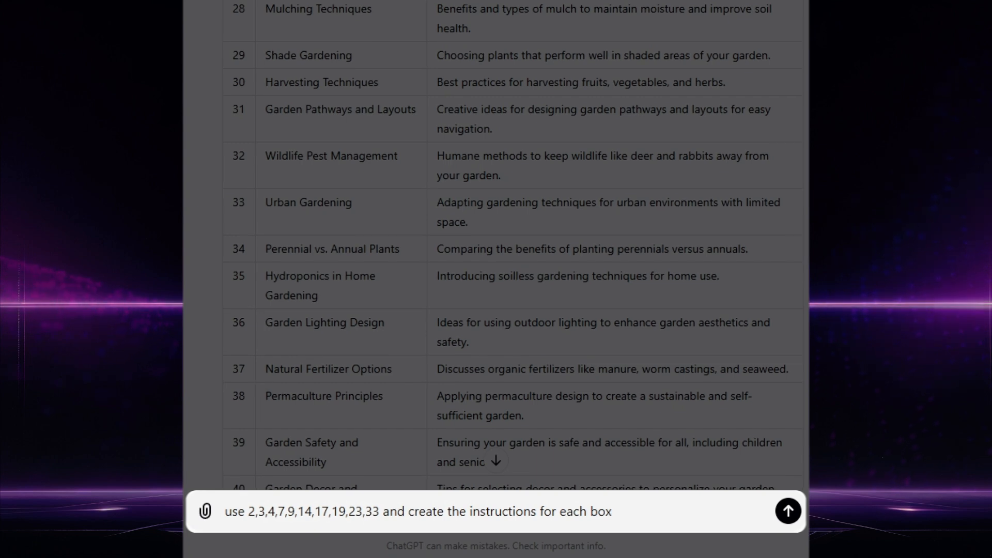
type("the instructions for each box in paragraph format")
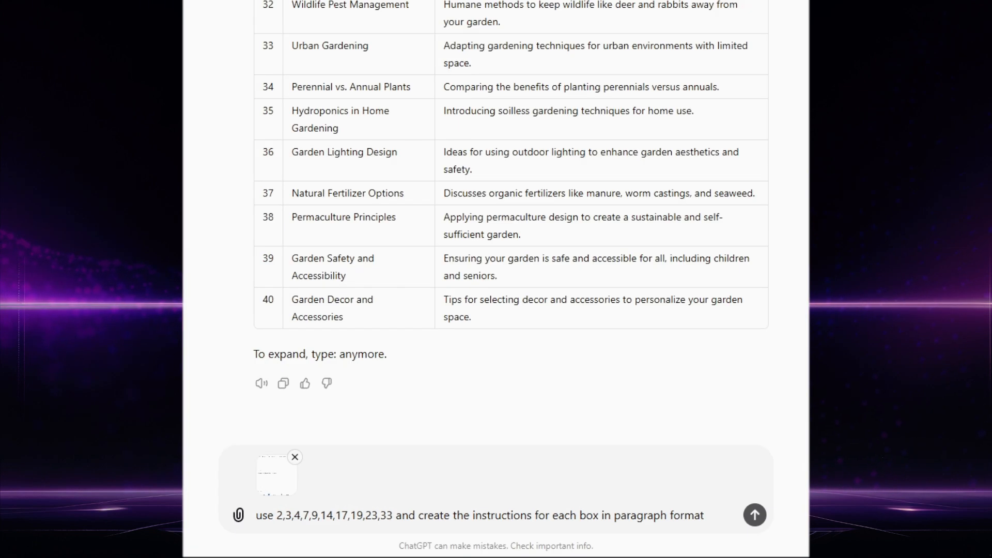
key("Return")
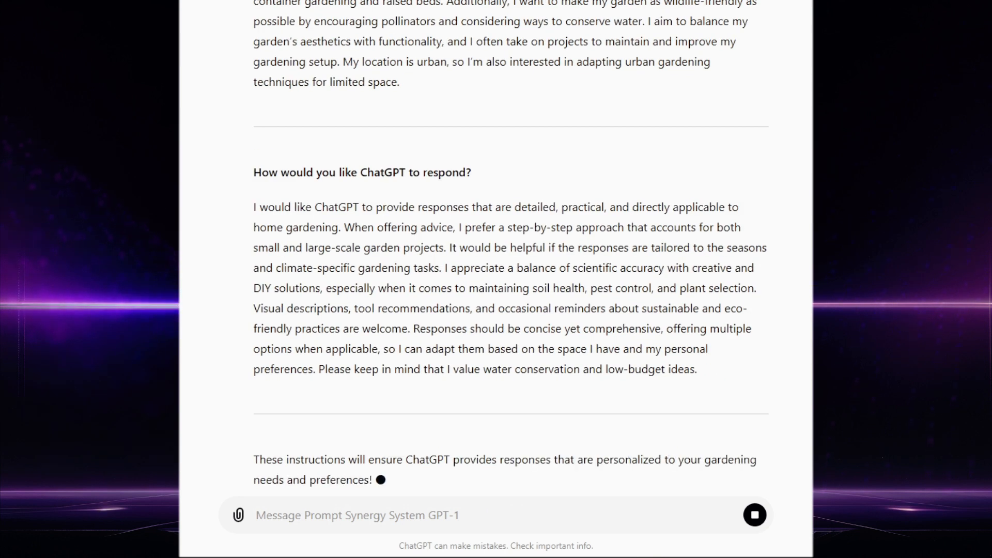
Request a revision of both instruction texts that is "slightly longer taking into account the selected metaframes".
type("slightly longer taking into account the selected metafra")
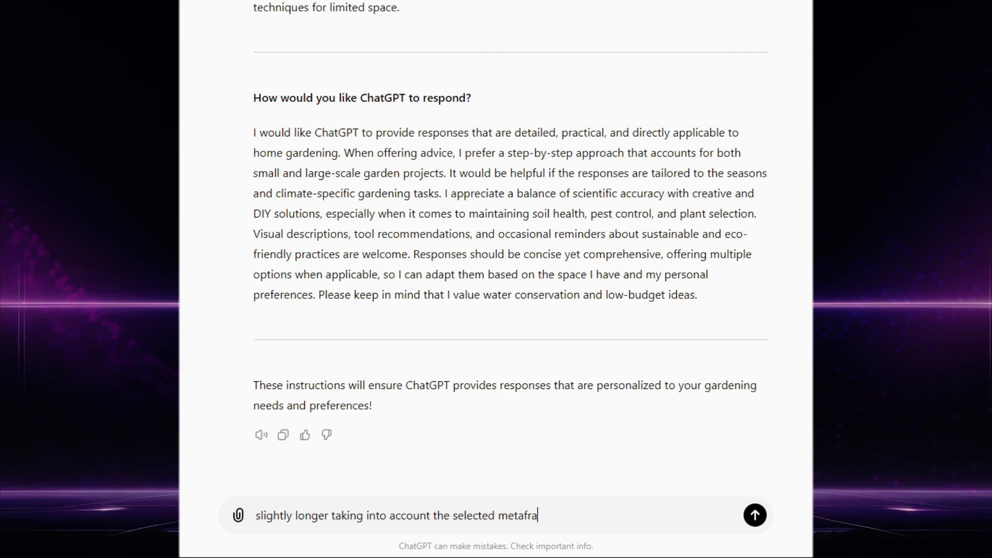
type("mes")
key("Return")
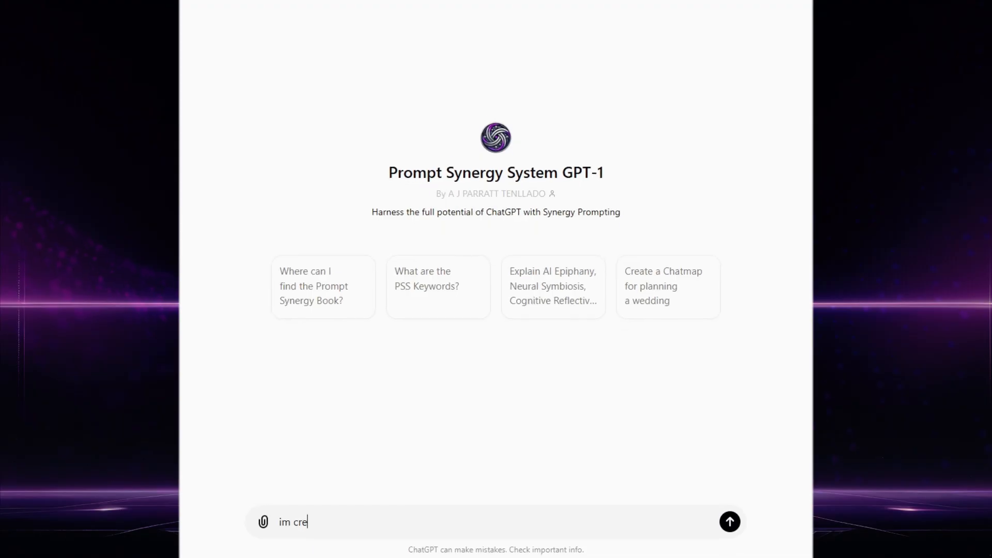
Describe the "gourmet digital lady" marketing agency, its Spanish luxury food focus, clients and services, request a chatmap for it, and expand it with "anymore".
type("ating a marketing agency called \"gourmet digital")
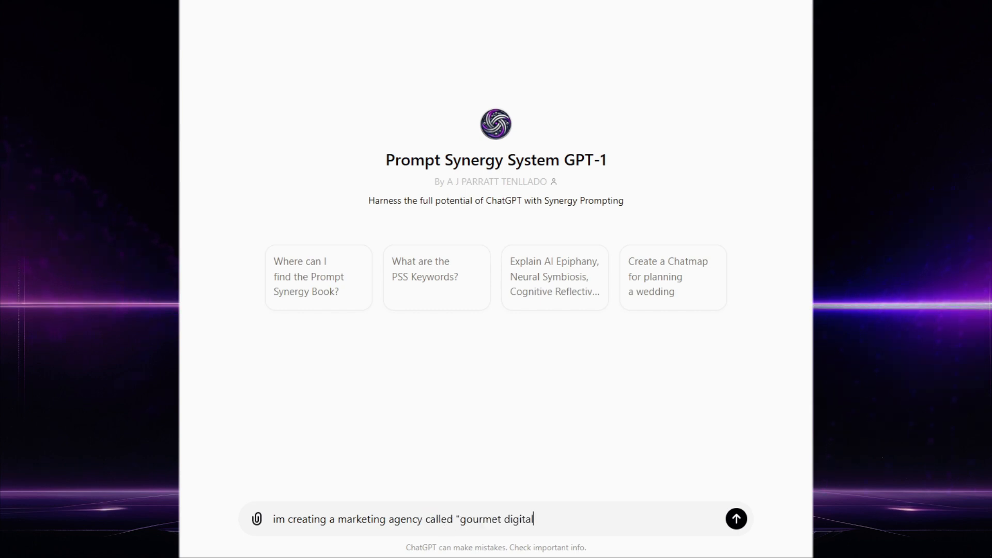
type(" lady\",its focus is on spanish luxu")
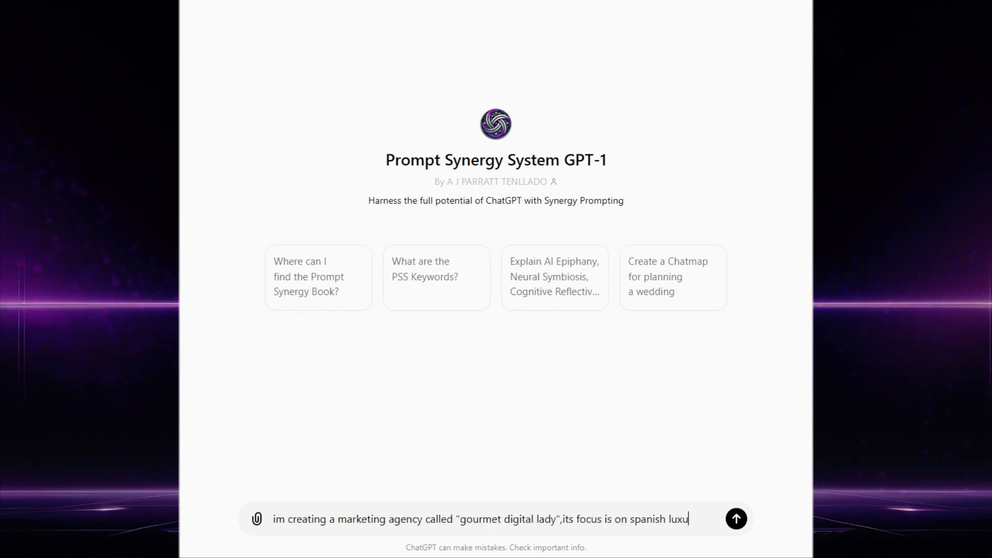
type("ry/gourmet foods. clients include restaurants, brands, e-commerce website")
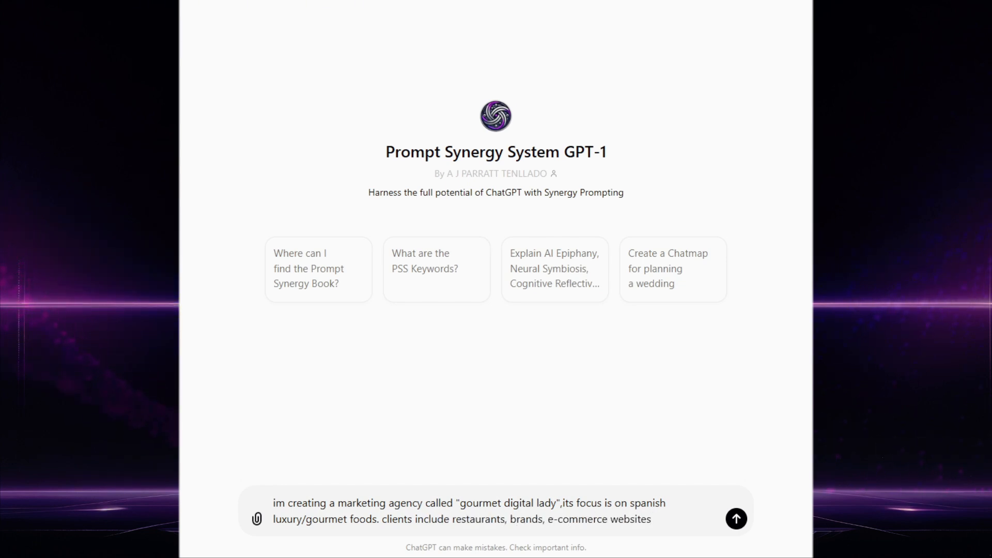
type(" specialized in go")
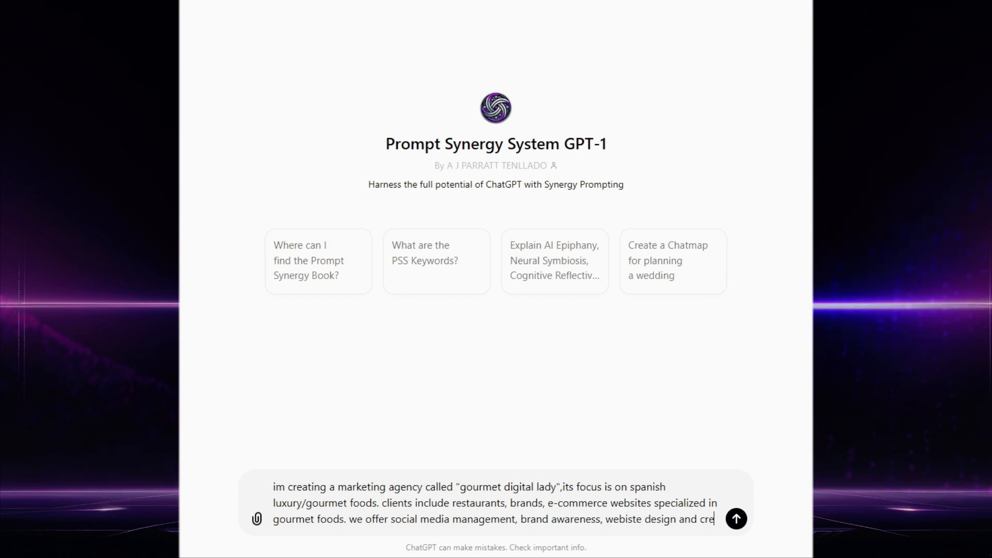
type("ation, product campaign, produ")
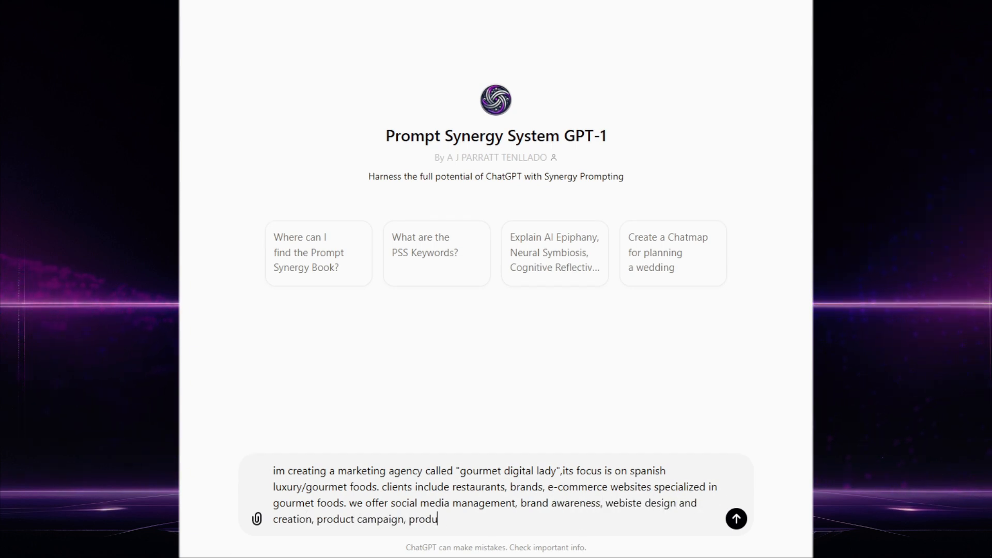
type("uct branding. ")
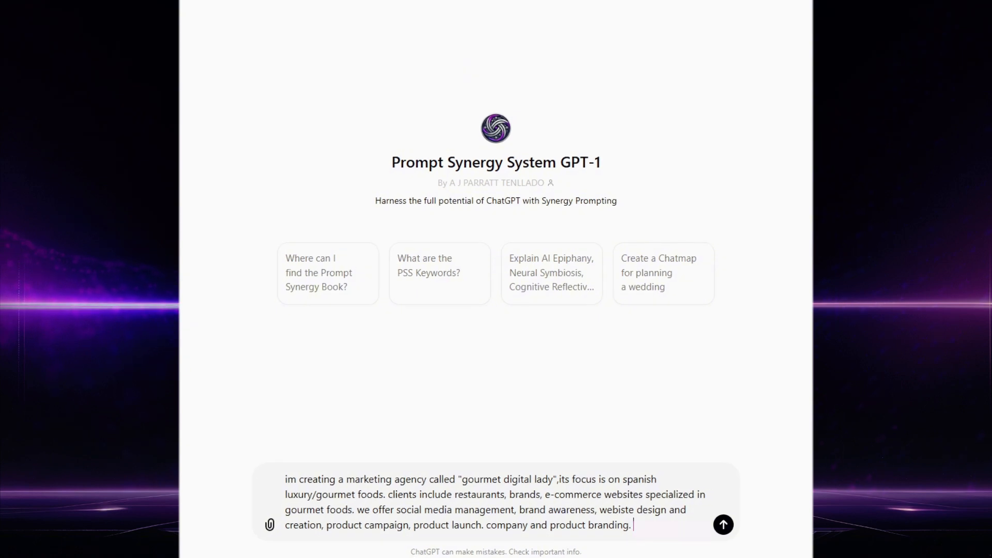
type("create a chatmap for gour")
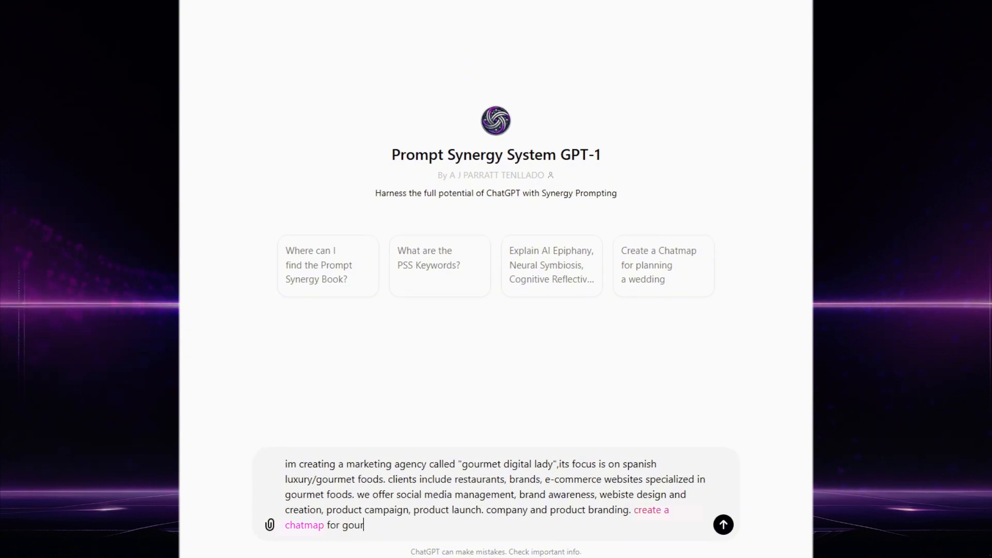
type("ency")
key("Return")
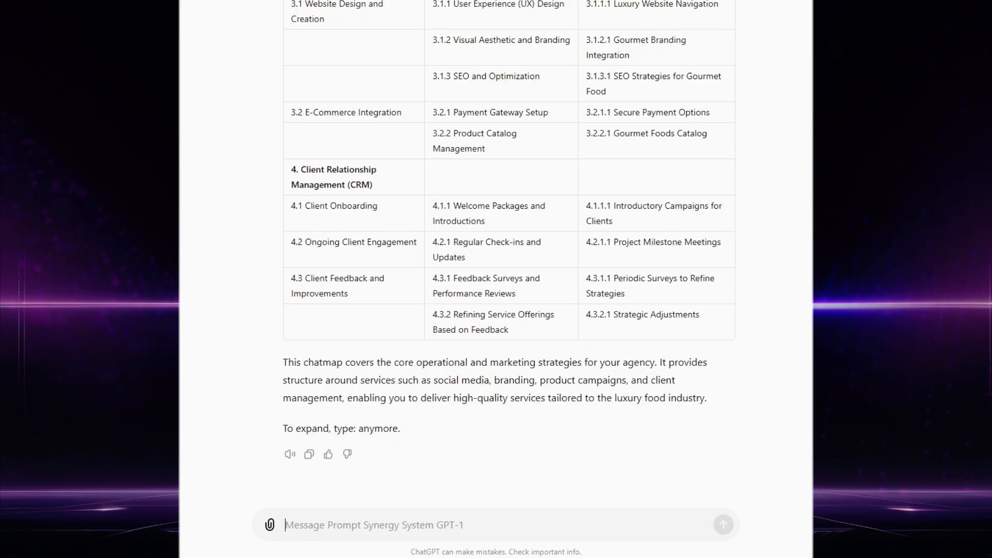
type("anym")
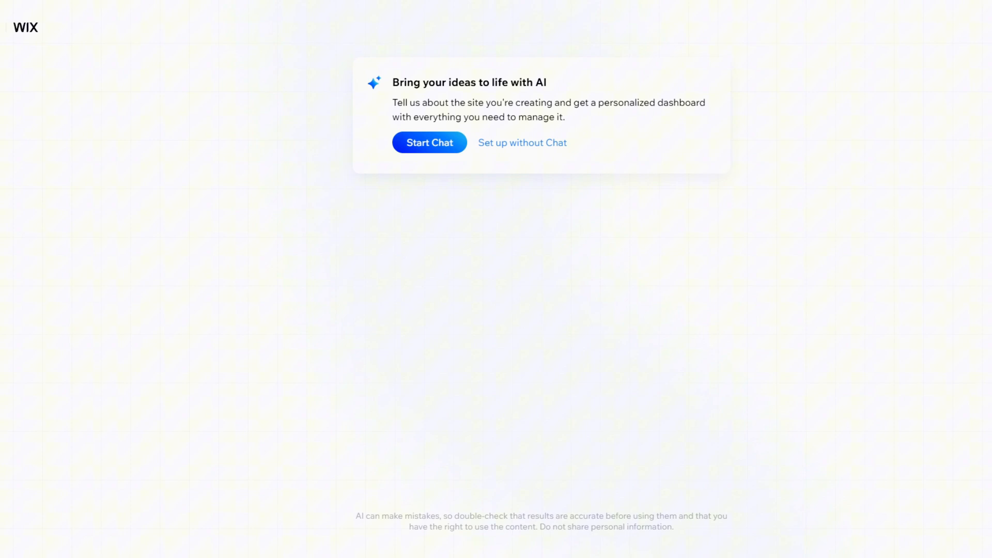
Switch to Wix, start the AI site setup chat and capture its question about what the site is all about.
left_click(429, 142)
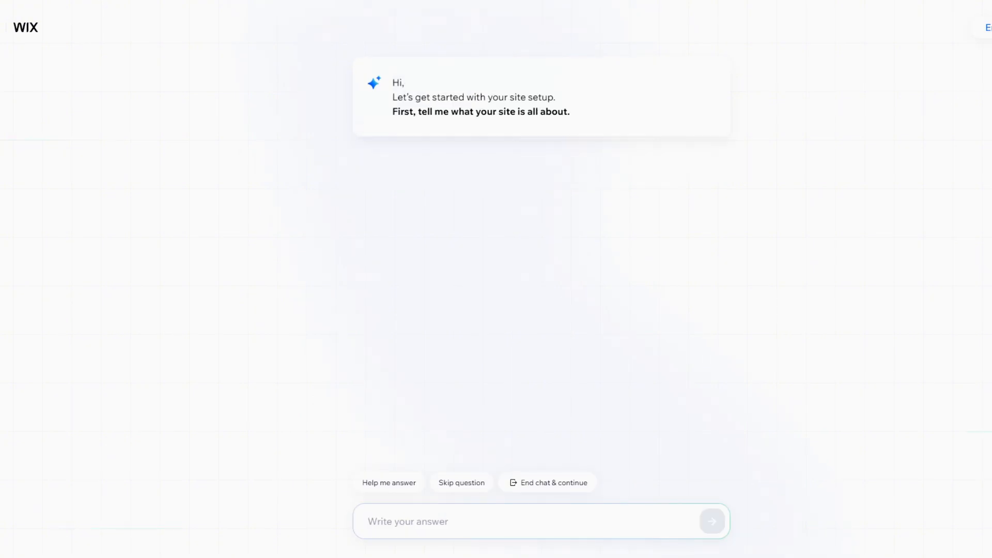
left_click_drag(345, 45, 755, 151)
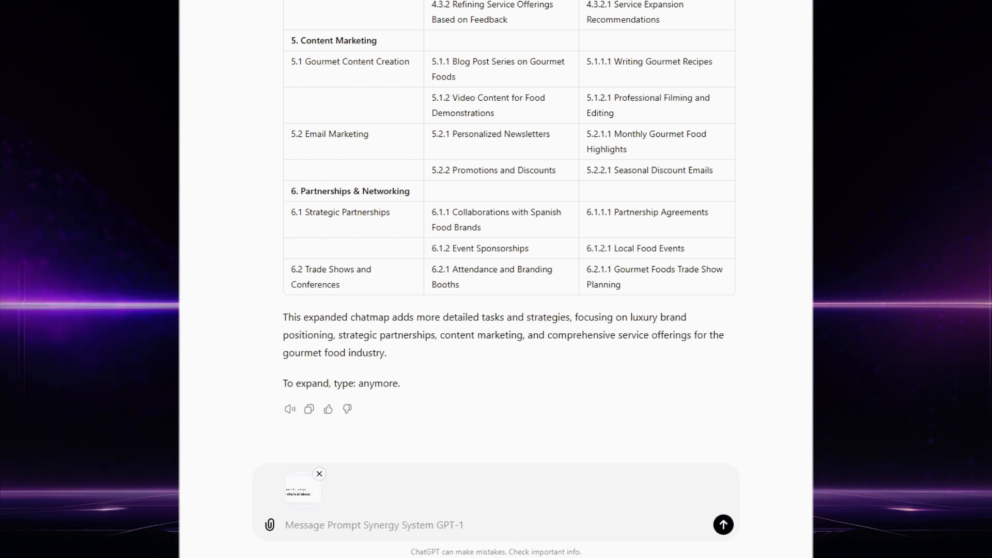
Back in ChatGPT, send the captured Wix question with "im in wix creating my website.what should i answer".
type("im")
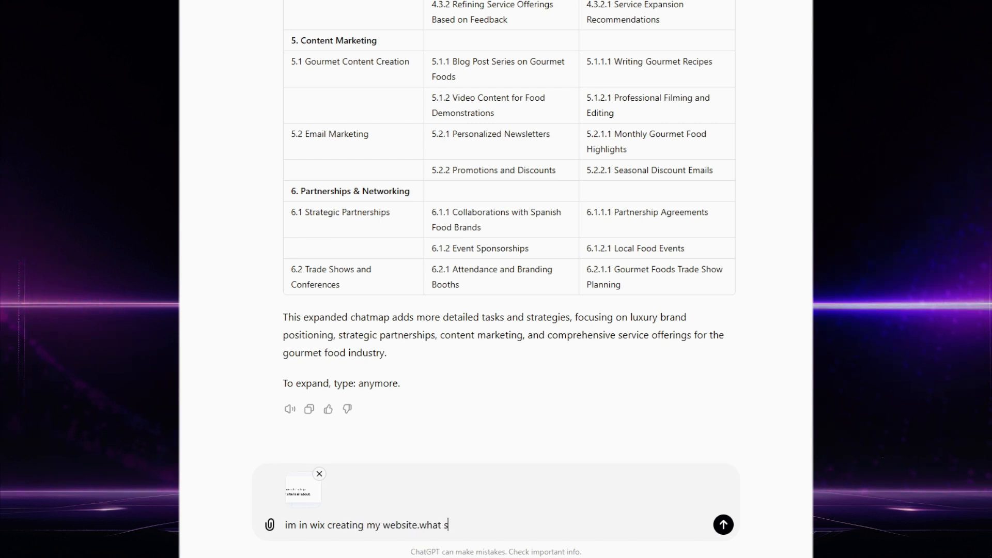
type("ld i ")
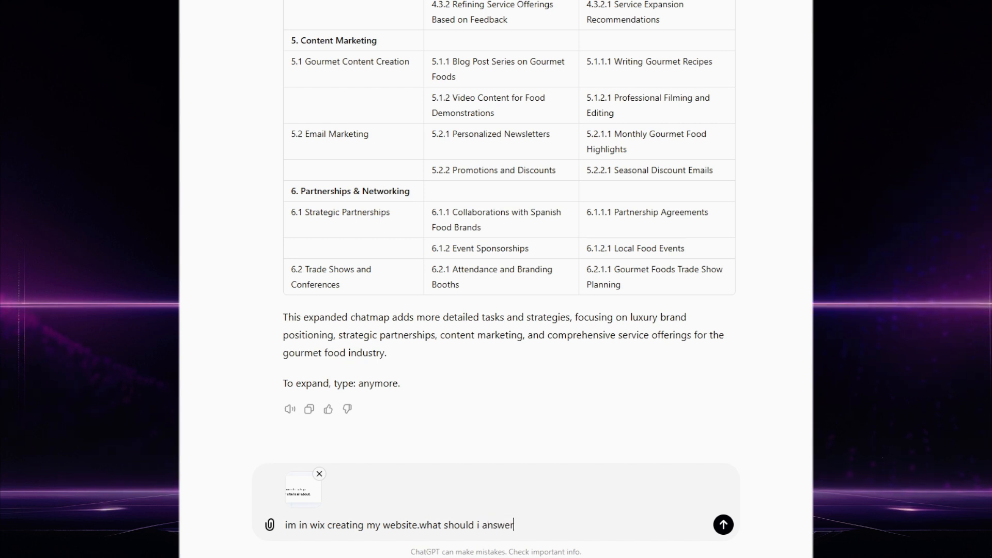
type("answer")
key("Return")
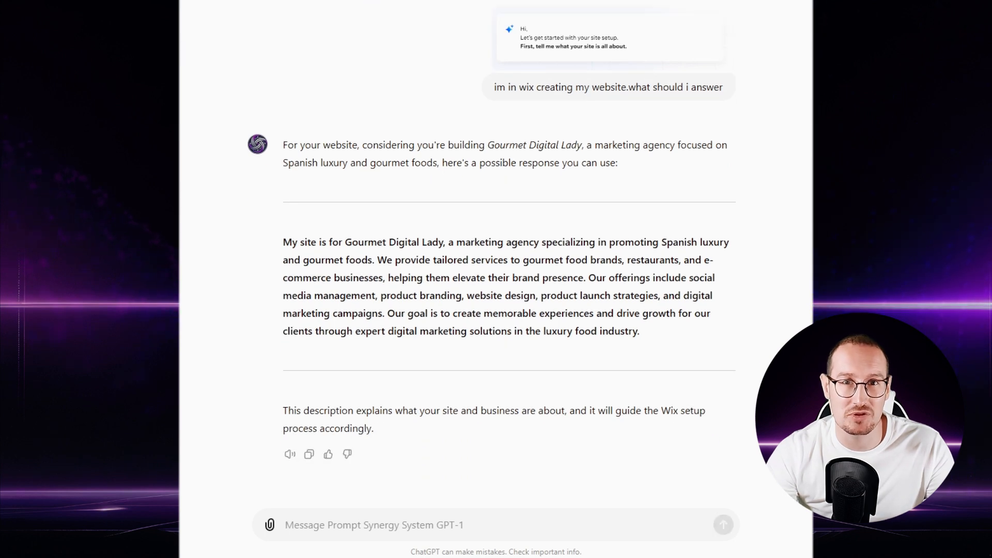
Copy the suggested Gourmet Digital Lady site description from ChatGPT and submit it in the Wix setup chat.
left_click_drag(640, 332, 284, 242)
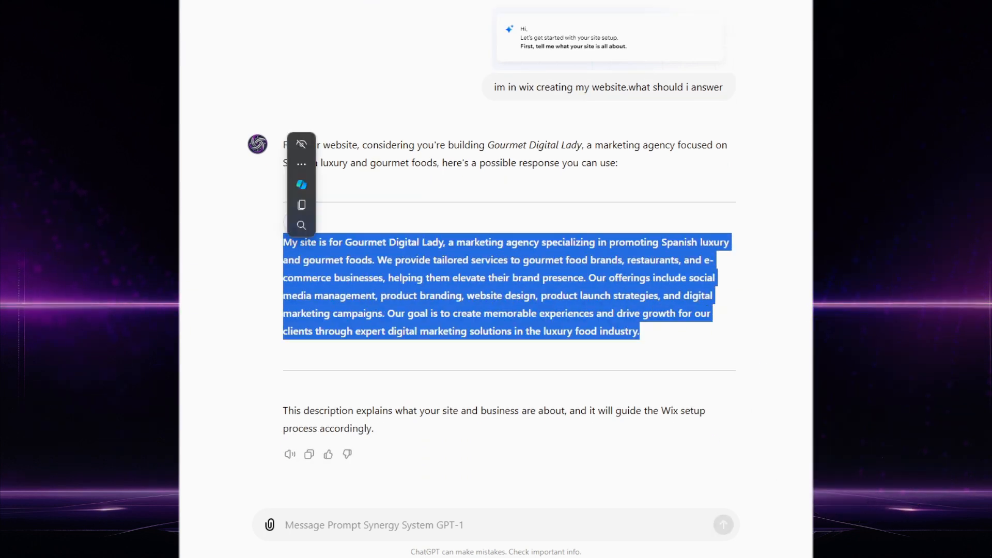
right_click(315, 267)
left_click(333, 279)
right_click(392, 512)
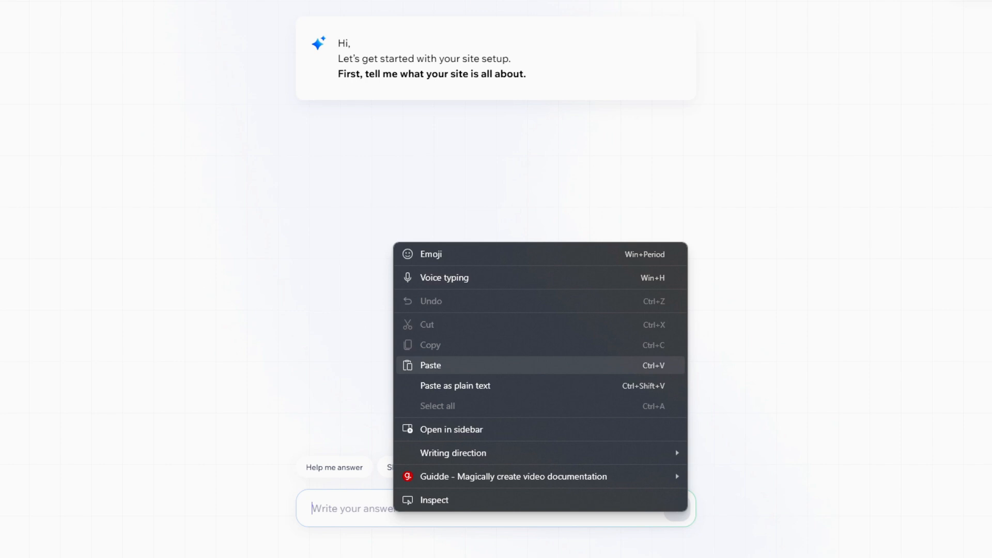
left_click(429, 363)
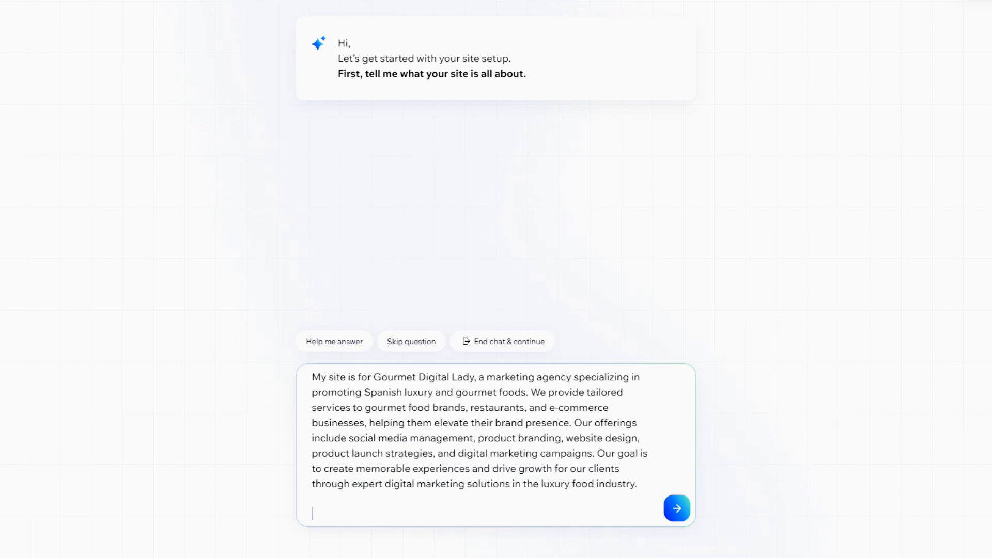
key("Return")
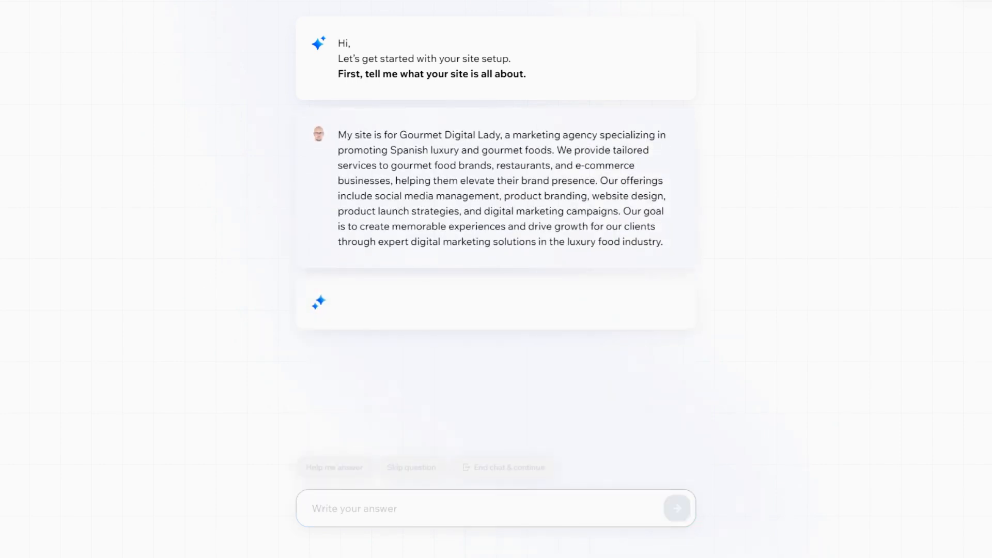
Capture Wix's question about the site name and send it to the GPT in ChatGPT with "answer".
left_click_drag(699, 348, 292, 273)
type("answer")
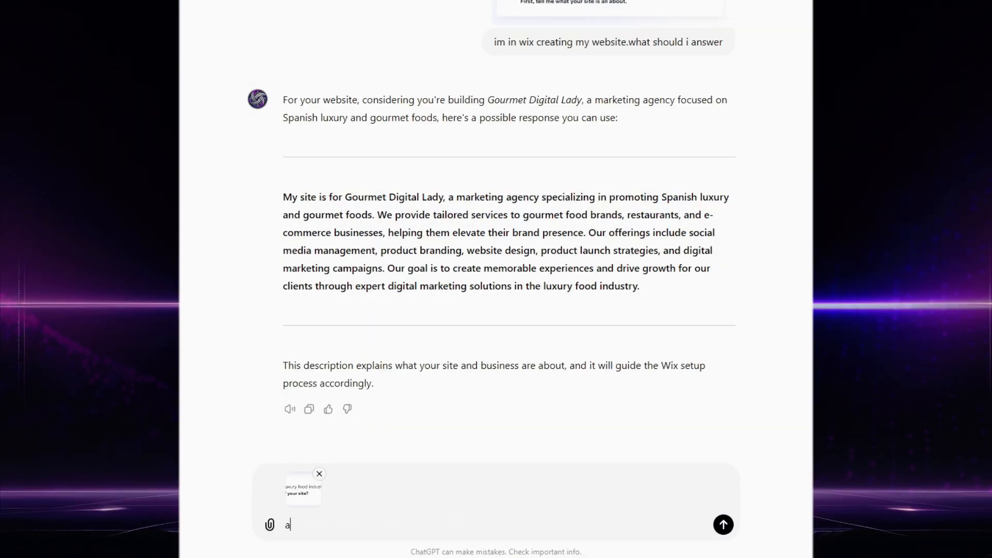
key("Return")
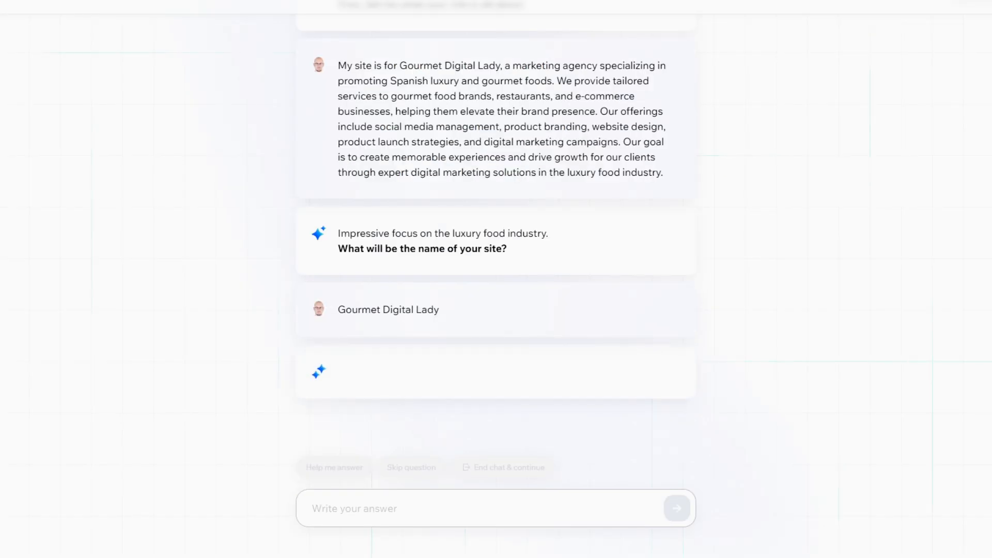
Capture Wix's question about the website's main goal and send it to the GPT in ChatGPT with "answer".
key("ctrl+shift+super+4")
left_click_drag(118, 408, 532, 320)
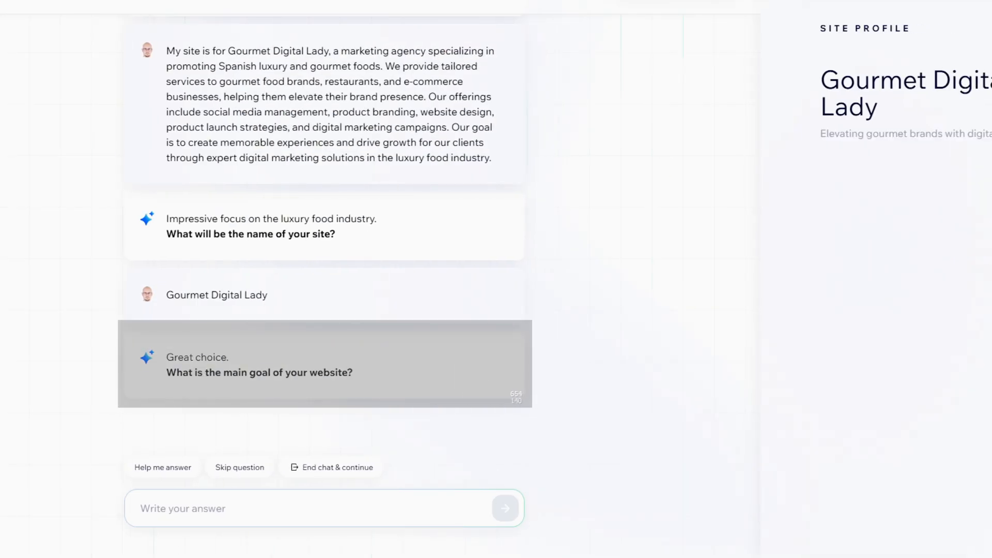
key("super+v")
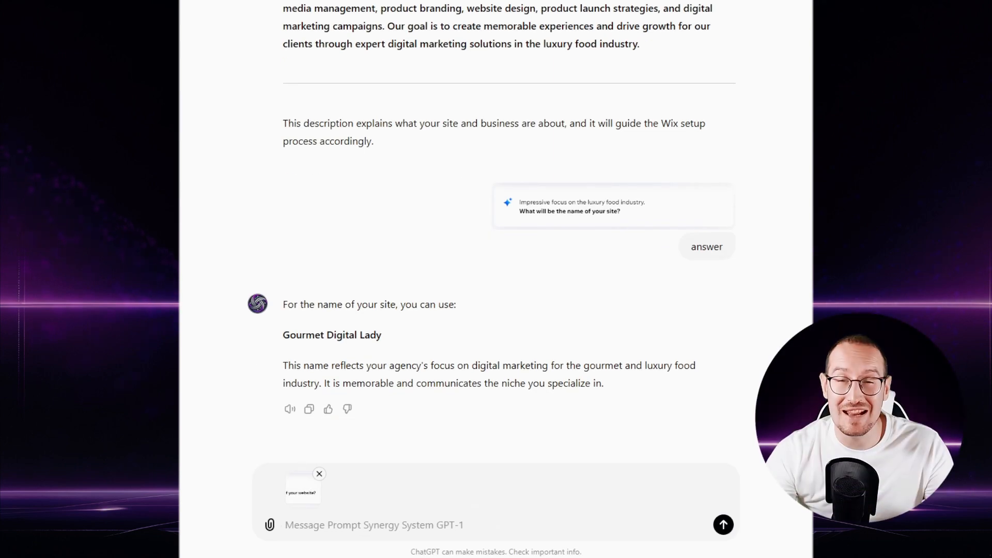
type("answer")
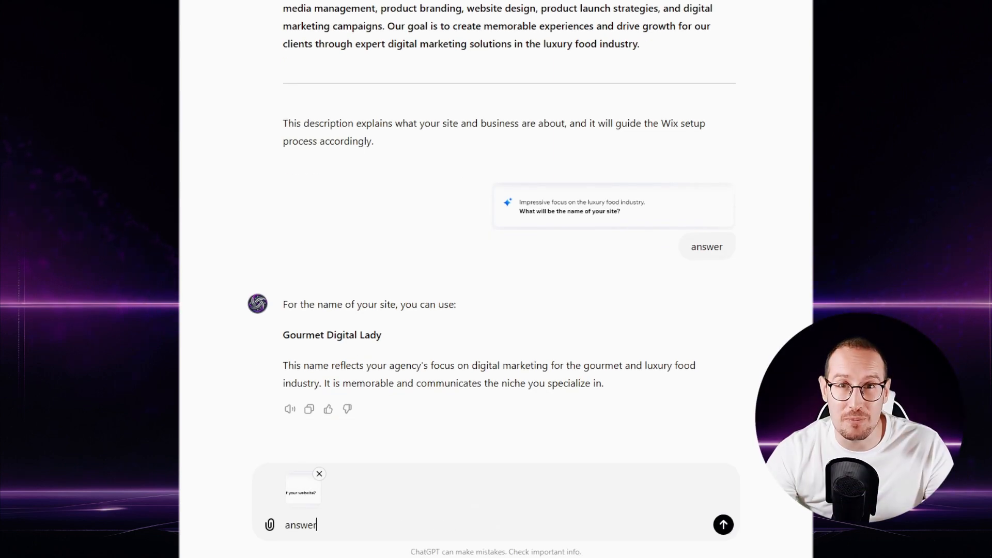
key("Return")
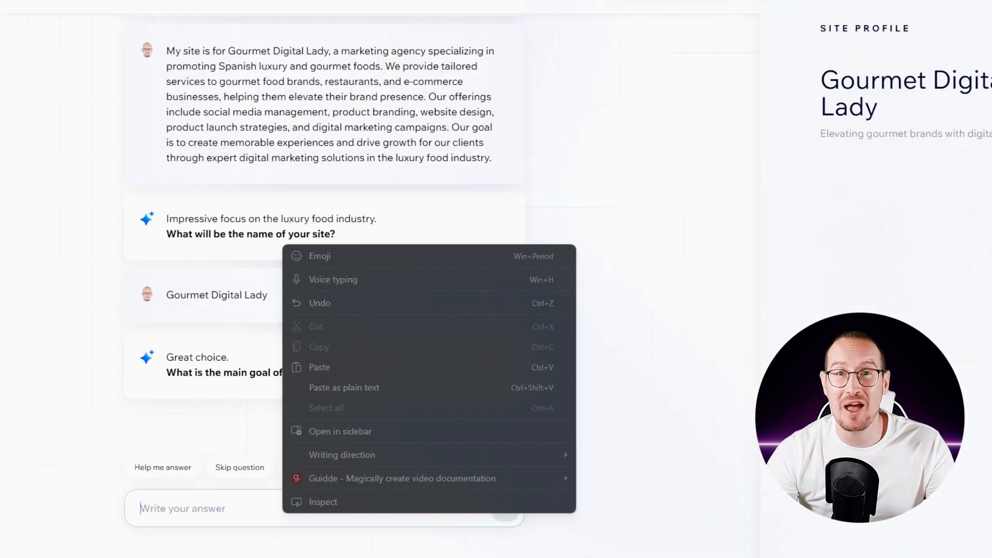
Submit the suggested main goal answer in Wix, and send its design preferences question to ChatGPT with "answer".
left_click(319, 367)
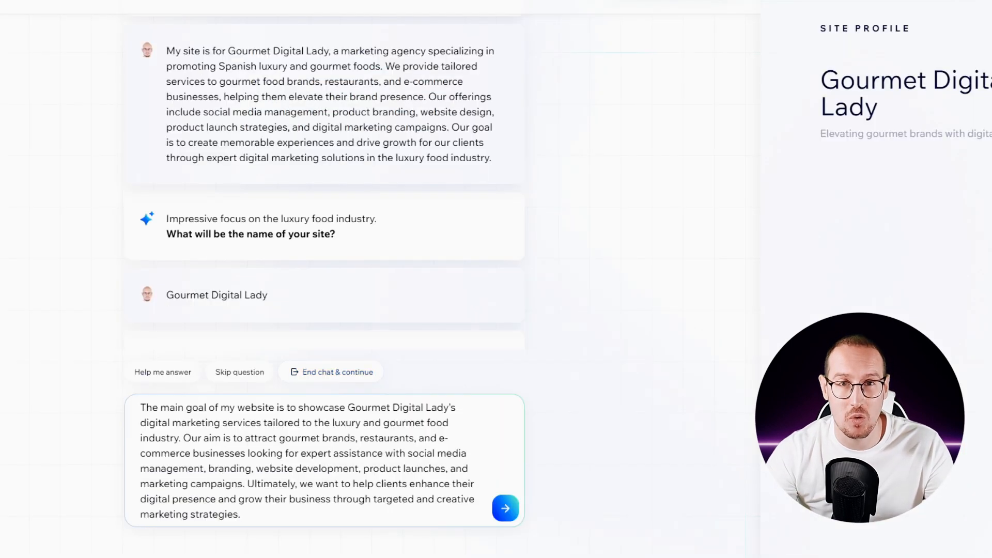
key("Return")
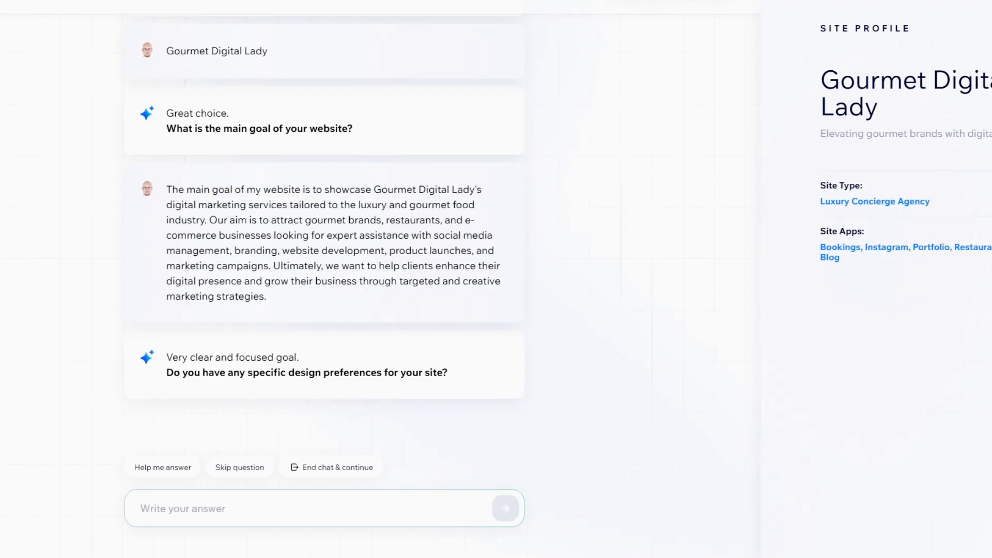
type("swe")
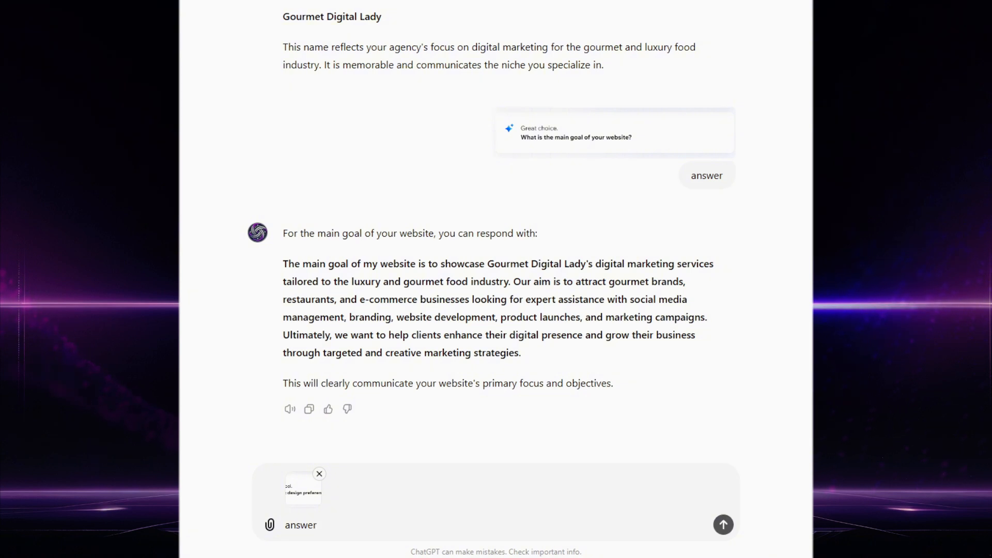
type("r")
key("Return")
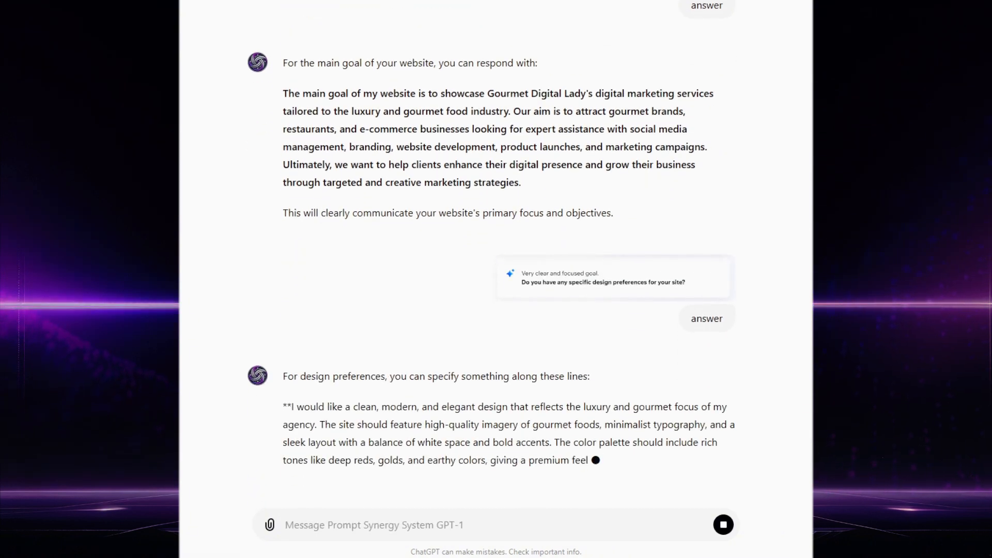
Submit the suggested design preferences text in Wix and capture its follow-up question about interactive elements for ChatGPT.
triple_click(361, 336)
right_click(304, 364)
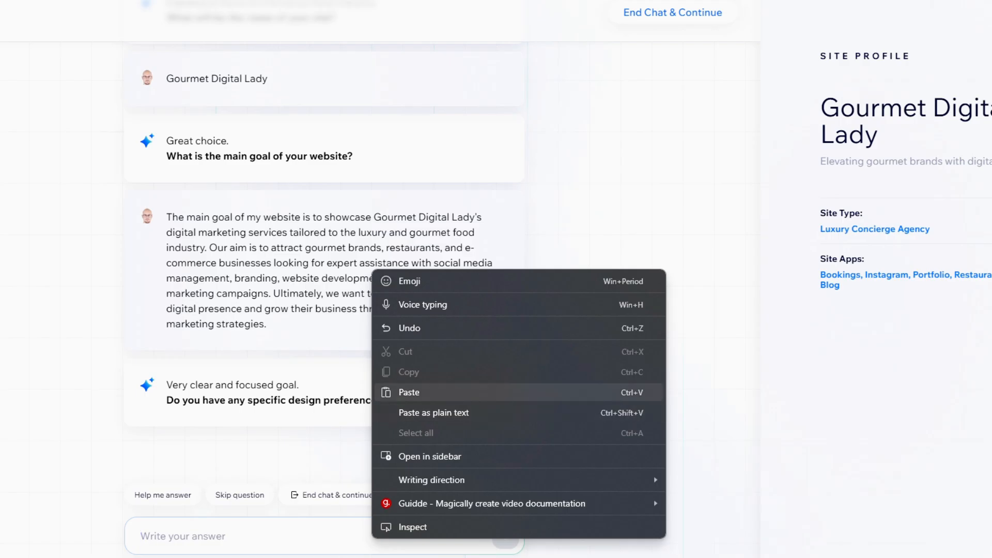
left_click(409, 392)
key("Return")
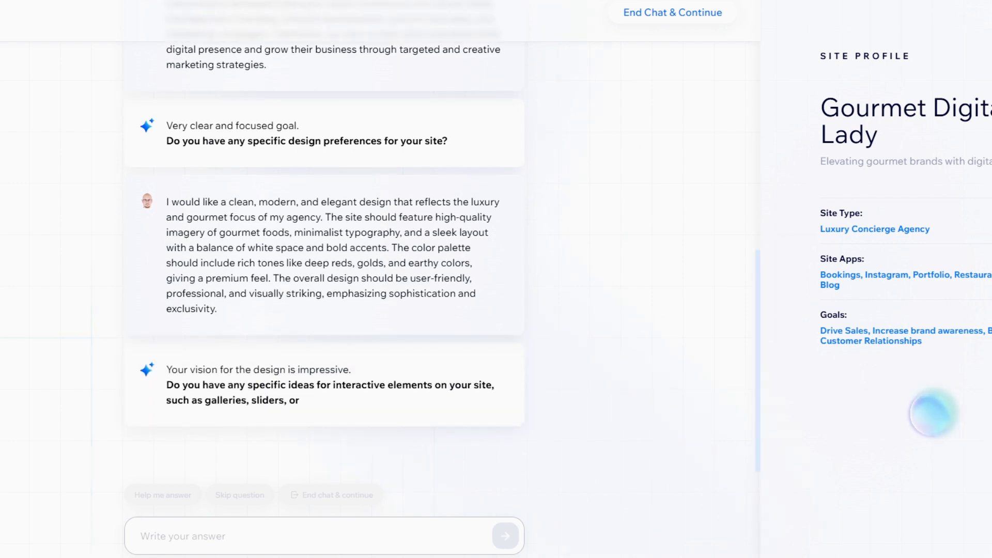
left_click_drag(193, 373, 117, 342)
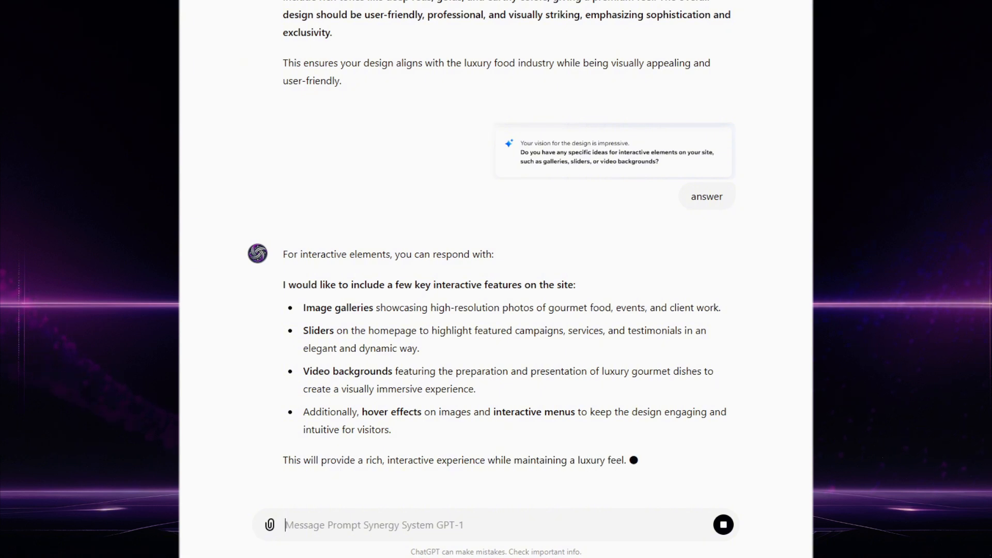
Ask ChatGPT to write the history for the website, with clues about a father inspiring a passion for quality foods with strong traditions.
type("i want to write the history for the website. here are some clues")
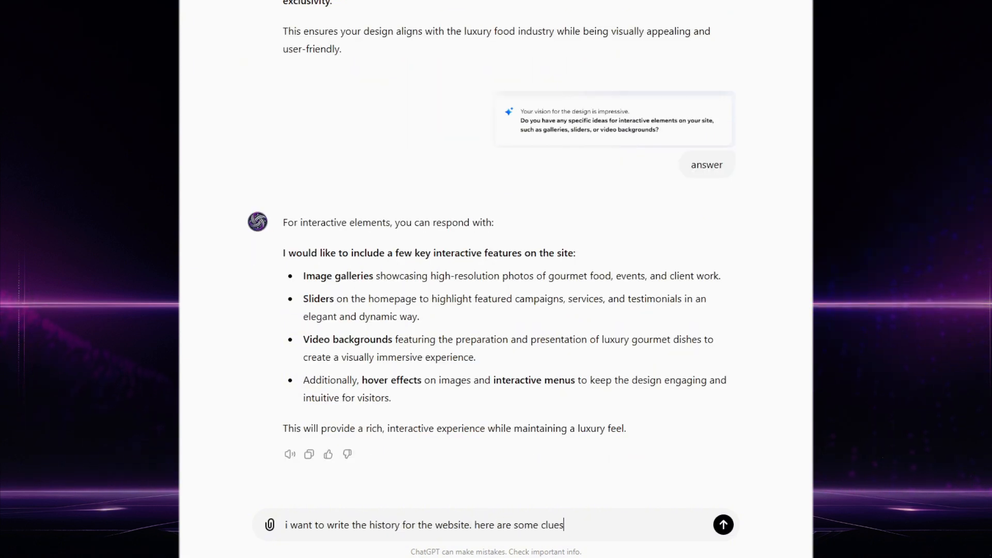
type(" my father inspired in me a pas")
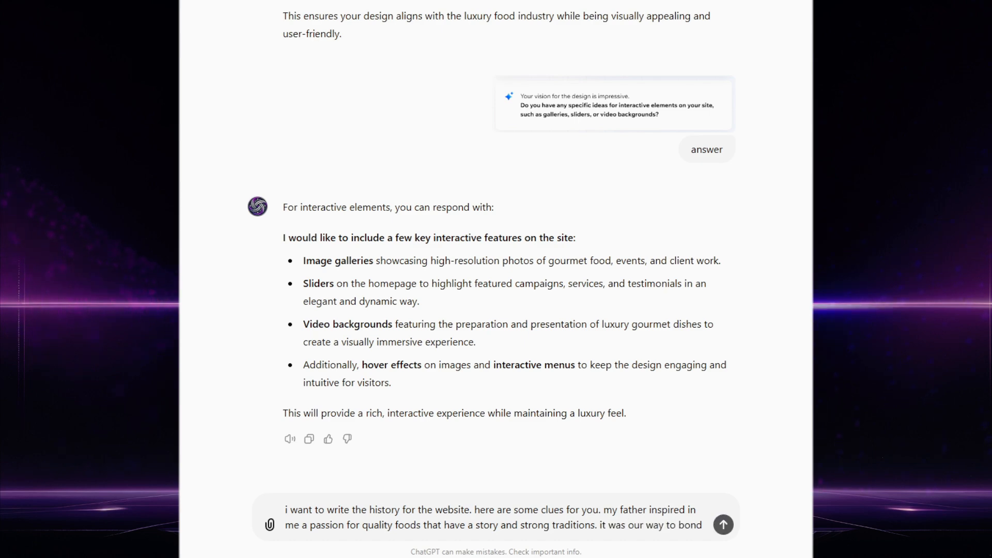
key("Return")
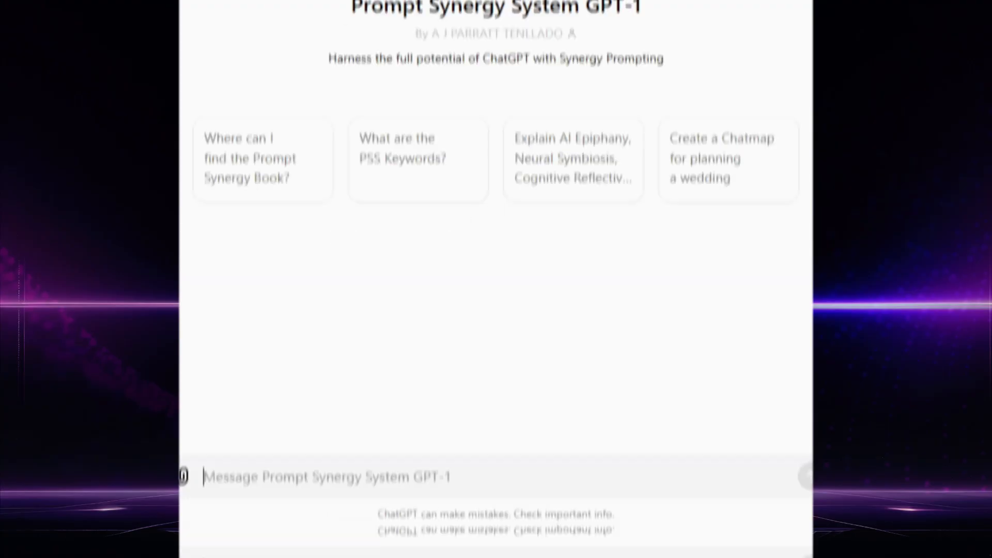
In a new chat, request 10 ideas for apps made with "make" that help people find their purpose and a natural, exciting way to earn.
type("i want to create an app with \"make\" that helps you find your purpose, find")
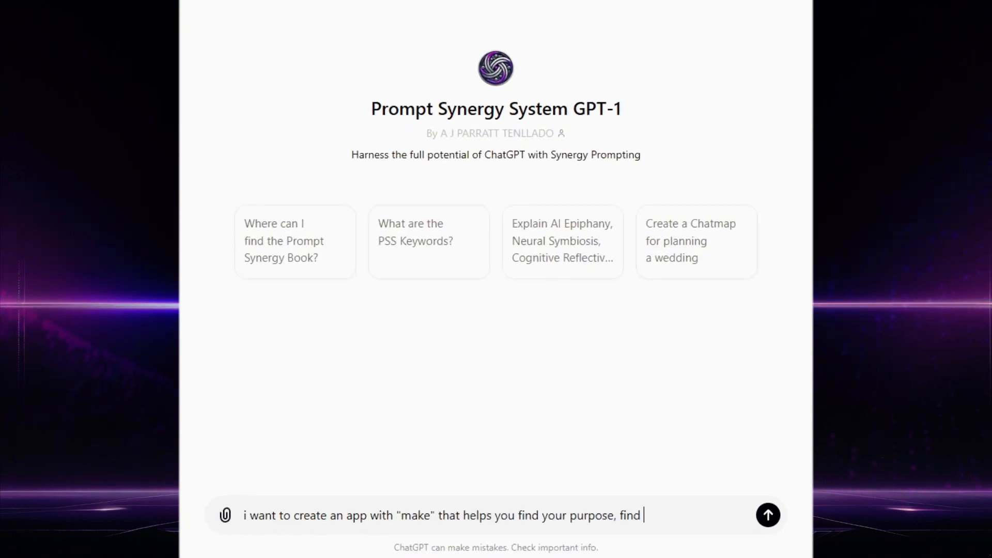
type("oing to")
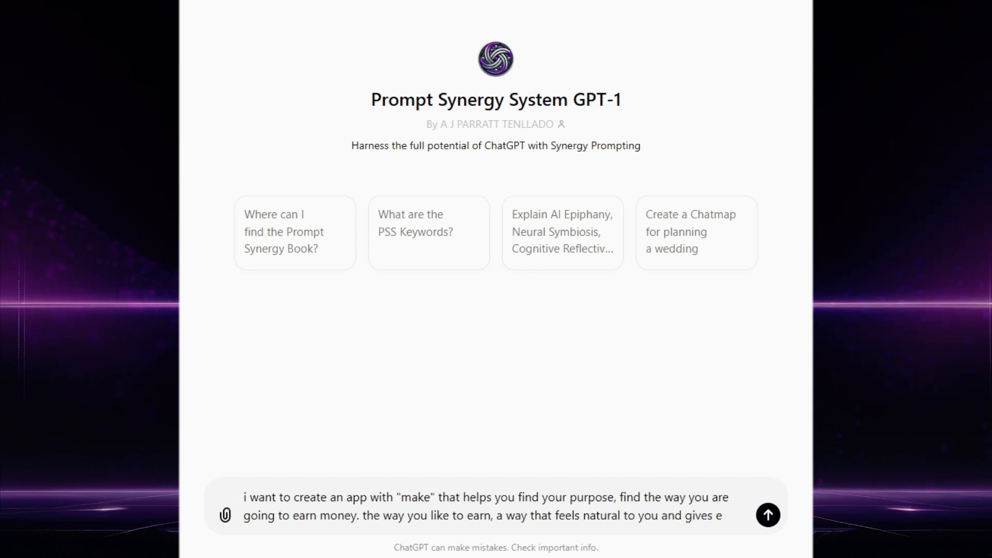
type("u excitment, with these ideas what 10 apps would you create")
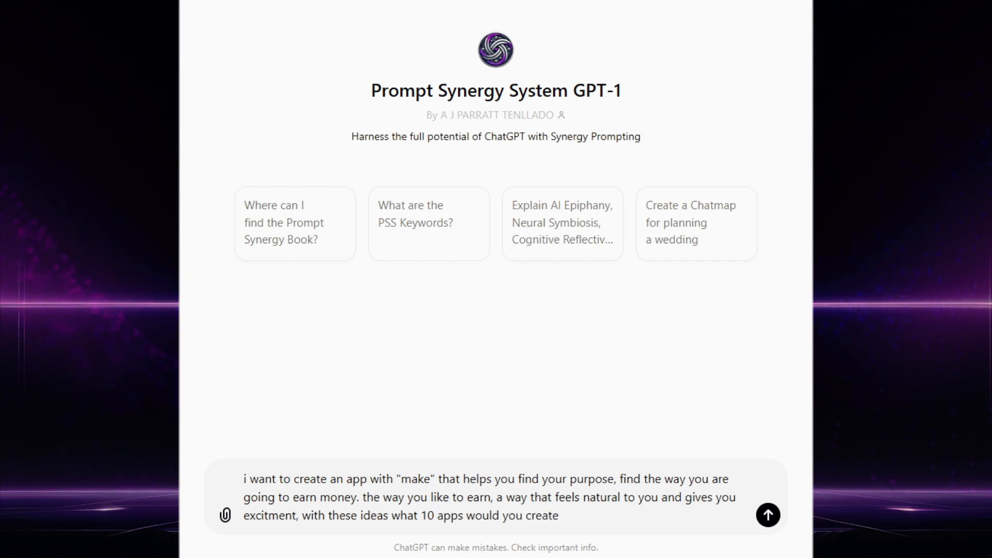
key("Return")
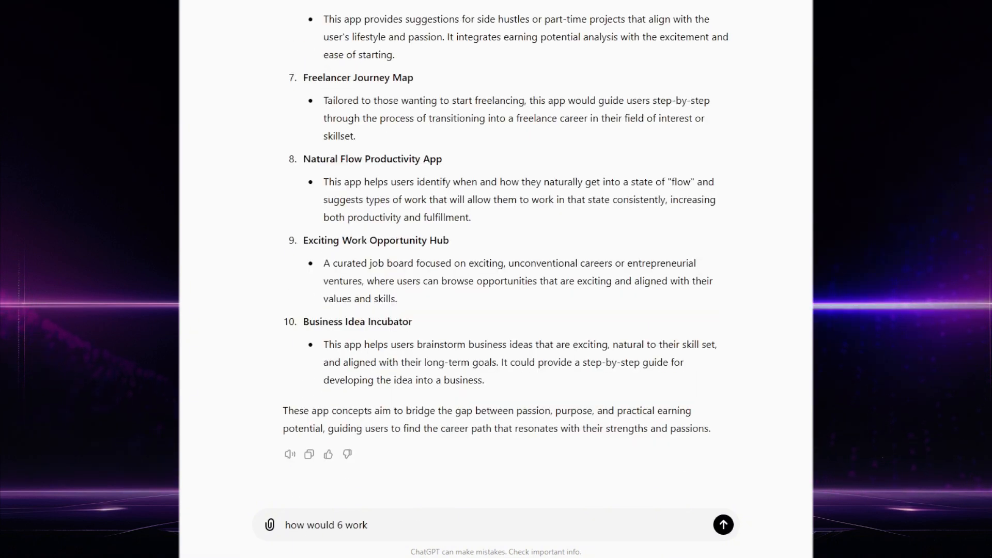
Ask "how would 6 work" about the sixth app idea and follow up with "how to create with "make"".
key("Return")
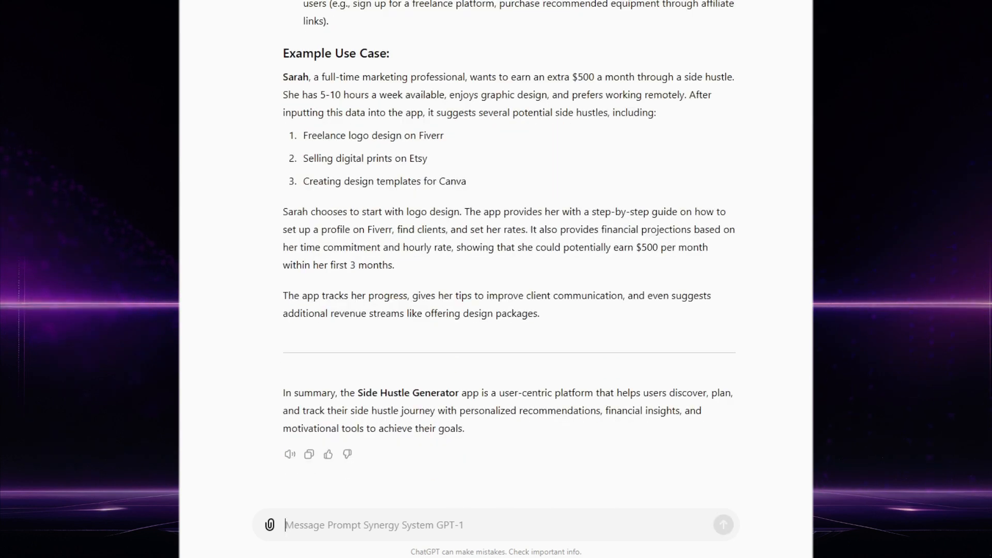
key("ctrl+plus")
key("ctrl+plus")
type("how to create with \"make")
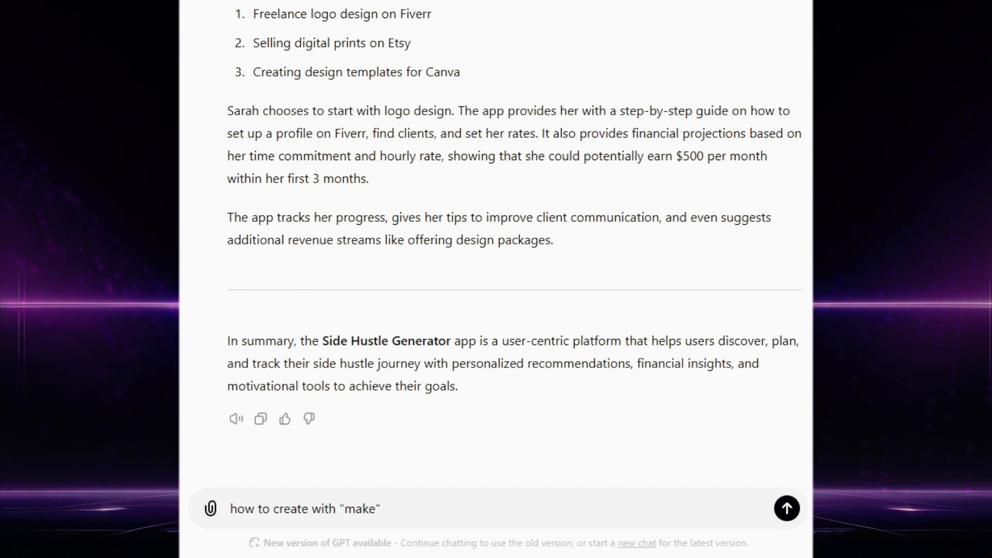
key("Return")
key("ctrl+minus")
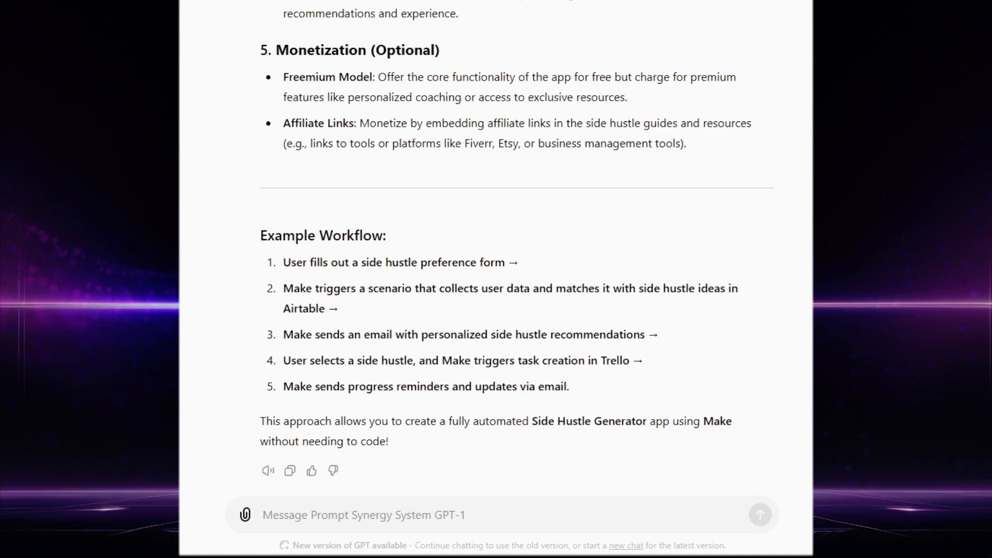
Send "create a chatmap for this" for the Side Hustle Generator and ask to make sure nothing needed was left out of it.
type("create a")
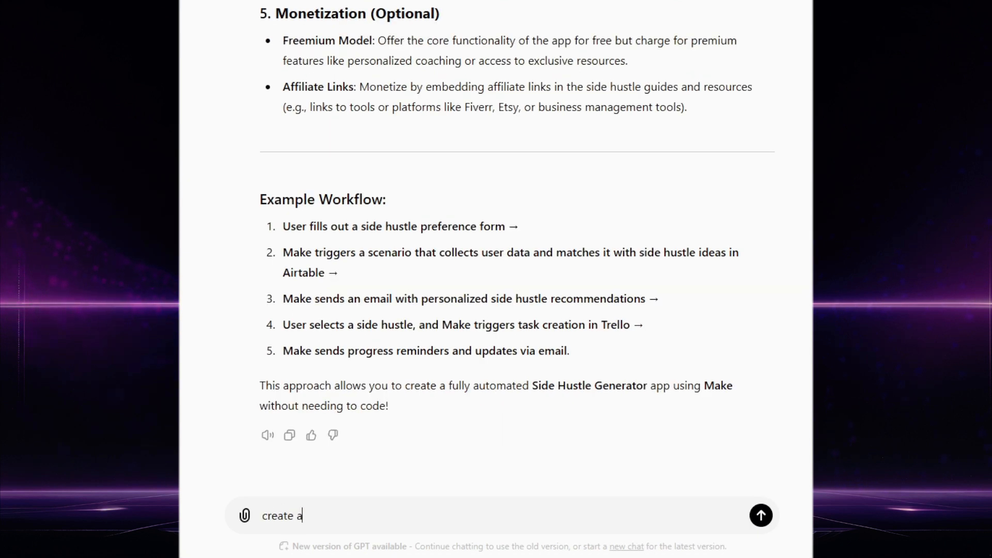
type(" chatmap for this")
key("Return")
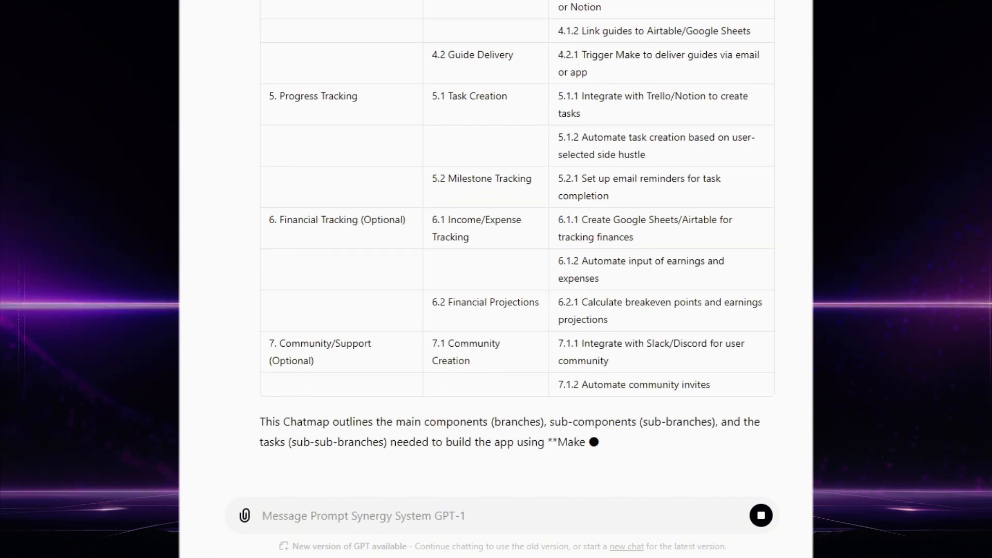
type("make sure you have not left anything out of the chatmap that would be n")
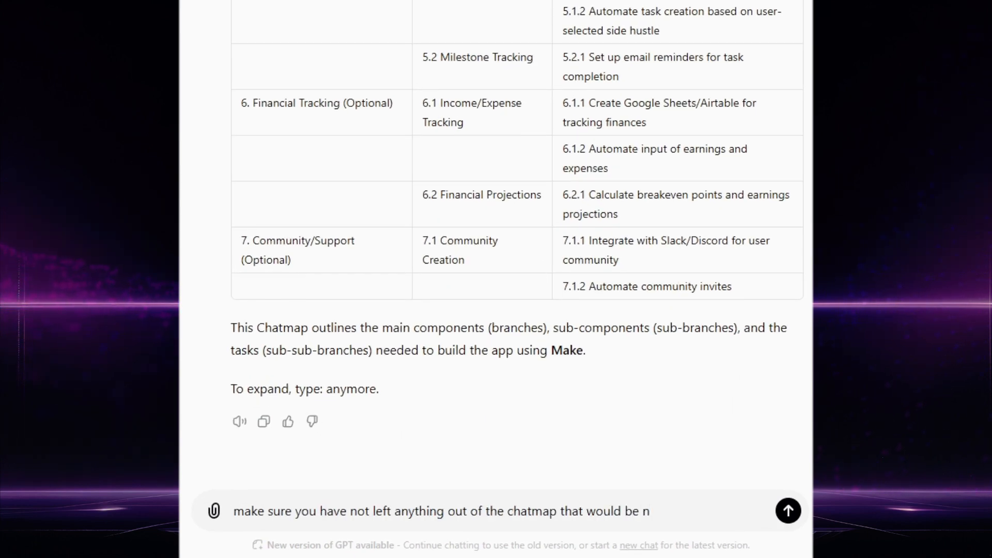
type("ed")
key("Return")
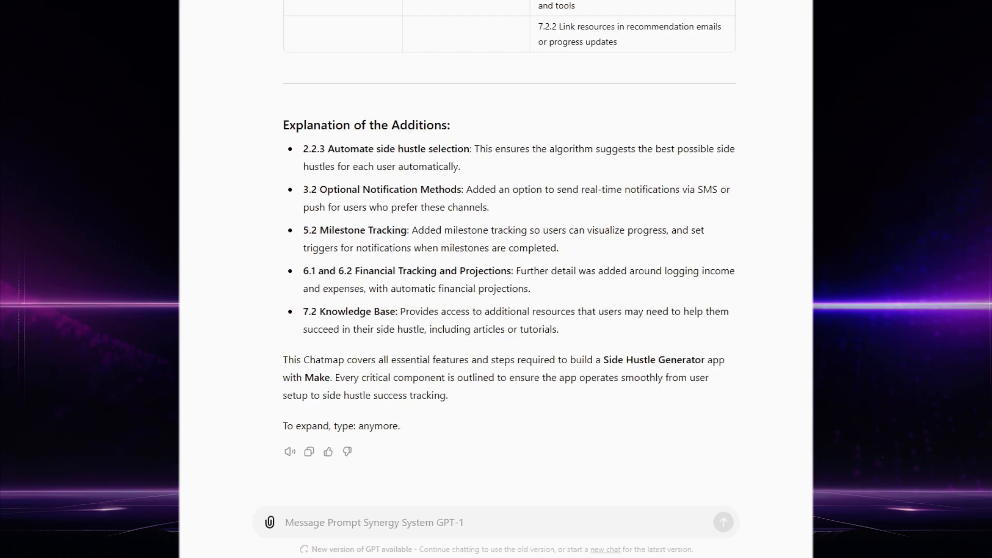
Send the prompt create a chatmap for "2. Side Hustle Idea Generation", copying the branch title from the chatmap table.
type("create a chatmap for \"")
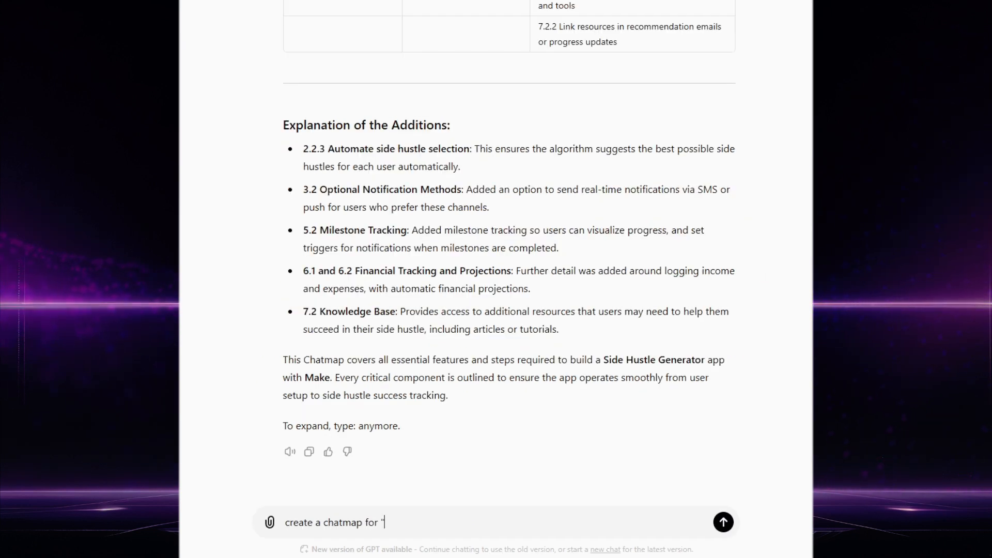
scroll(509, 258, "up", 20)
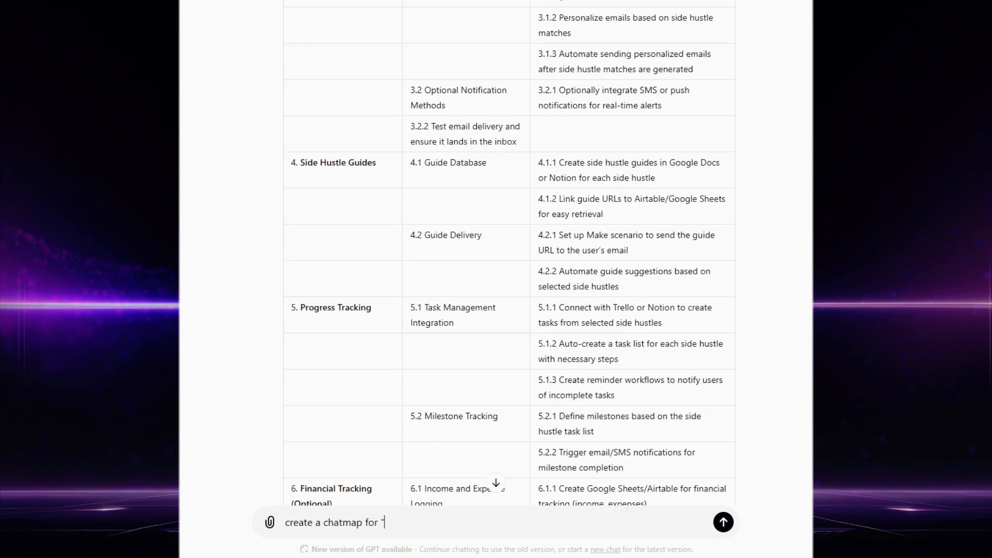
scroll(509, 259, "up", 3)
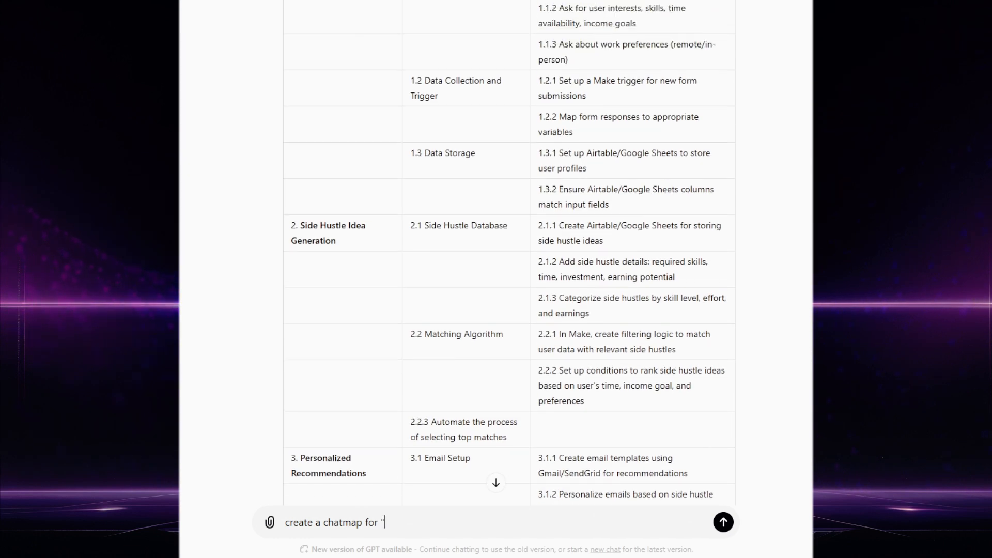
left_click_drag(328, 260, 292, 224)
right_click(304, 230)
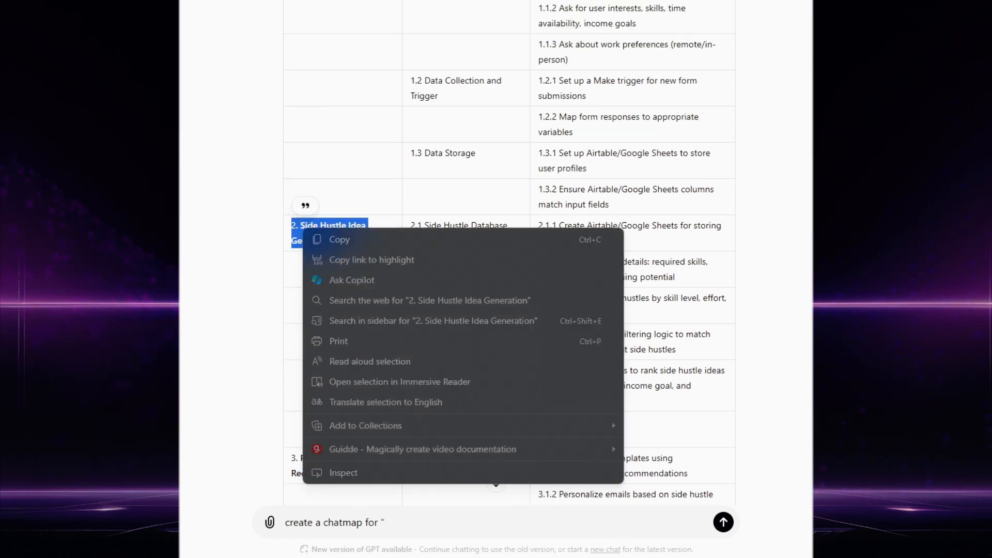
left_click(336, 239)
scroll(509, 259, "down", 20)
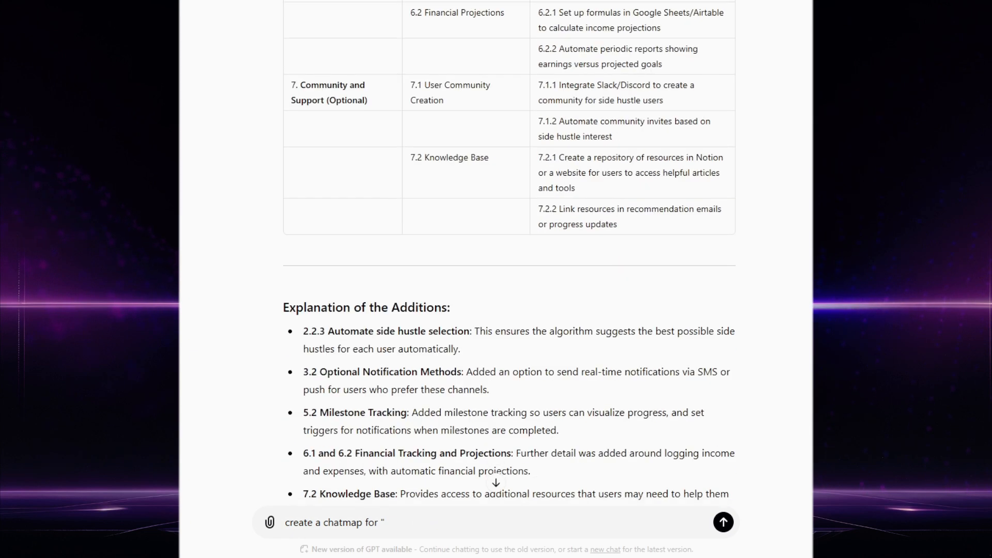
right_click(420, 523)
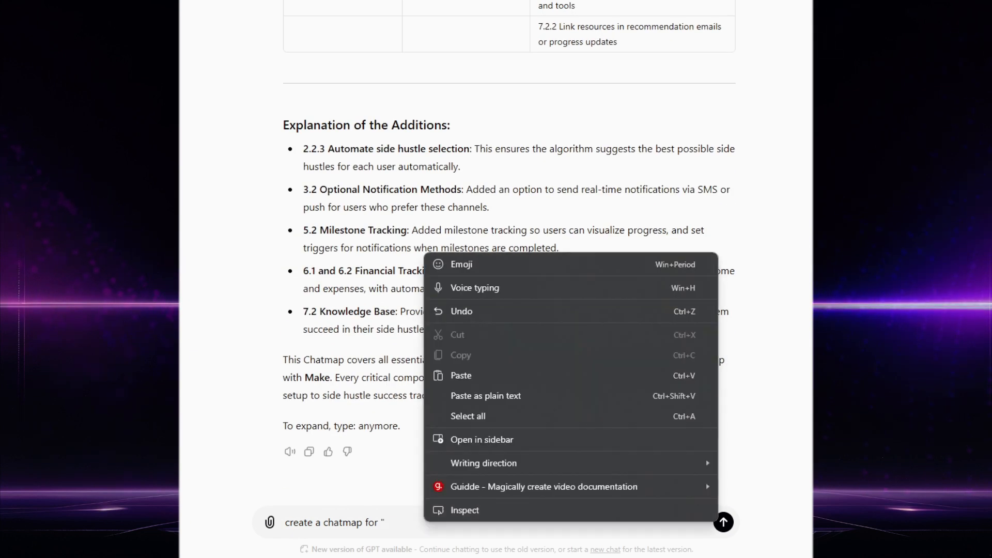
left_click(455, 375)
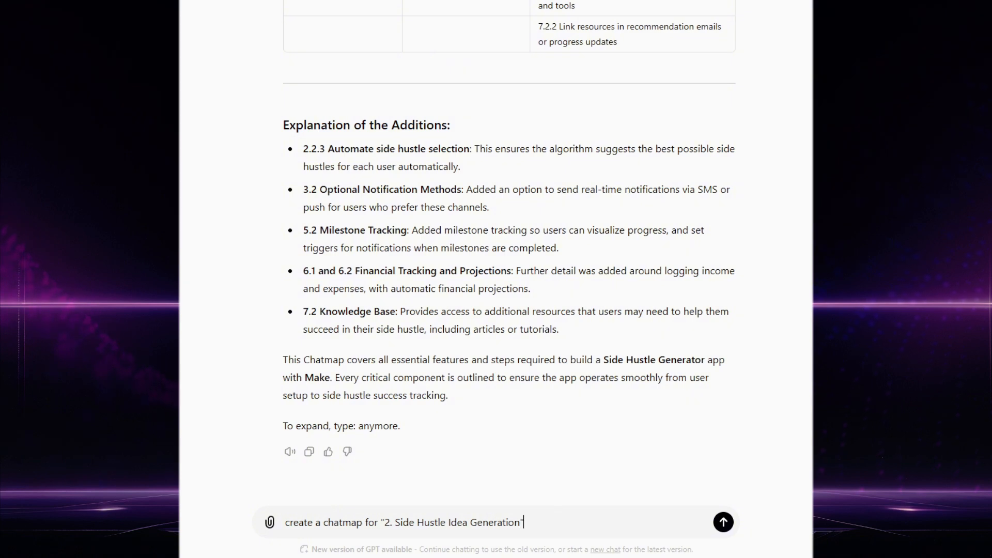
key("Return")
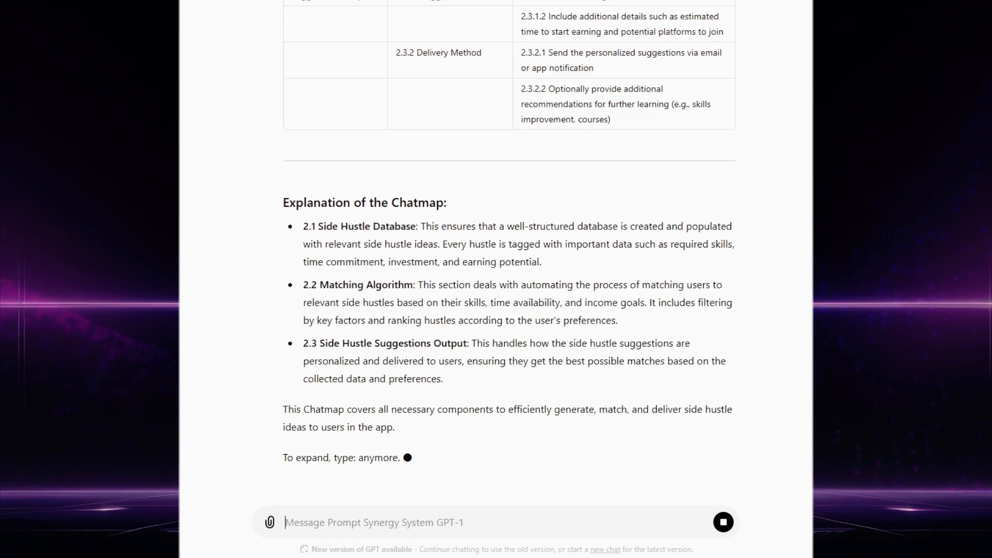
Request a detailed step-by-step plan for "2.1 Side Hustle Database", reusing the branch title from the Side Hustle Idea Generation chatmap.
scroll(509, 258, "up", 15)
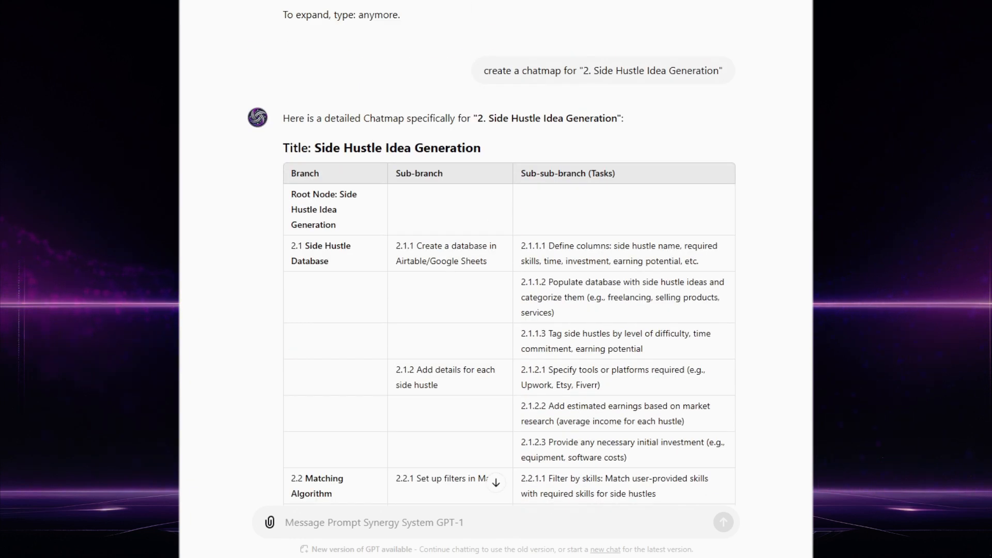
left_click_drag(314, 275, 289, 247)
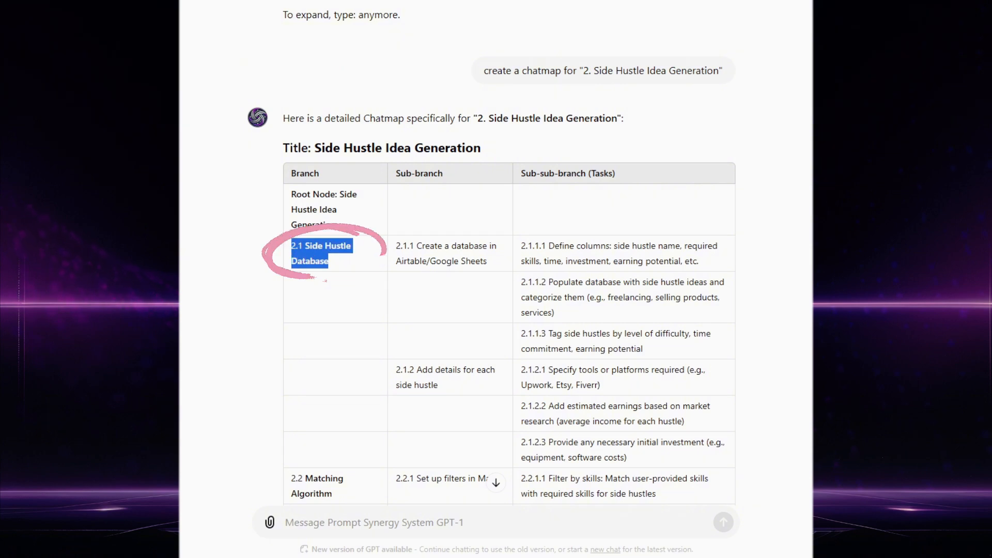
right_click(297, 251)
left_click(331, 261)
scroll(509, 290, "down", 15)
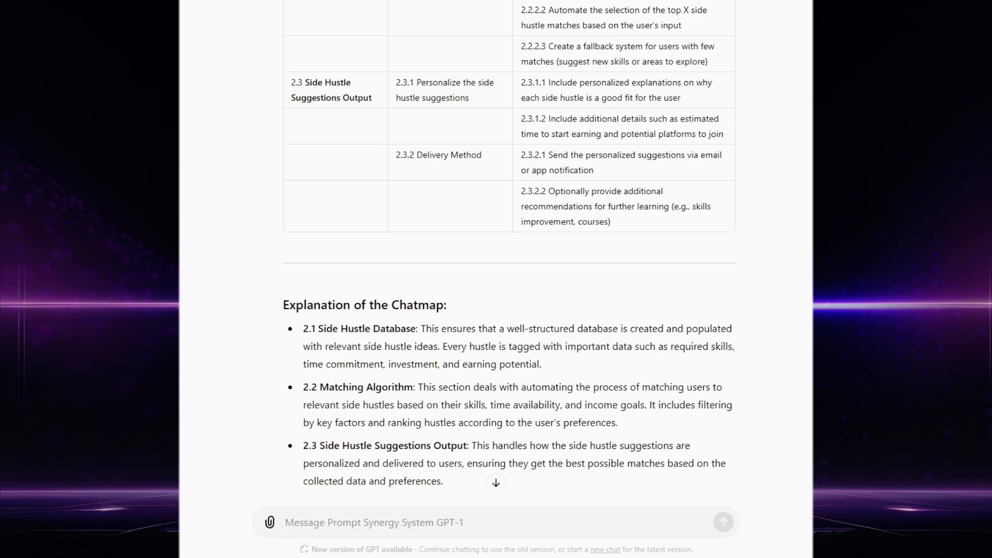
left_click(375, 522)
type("lest create a detailes step by step plan ")
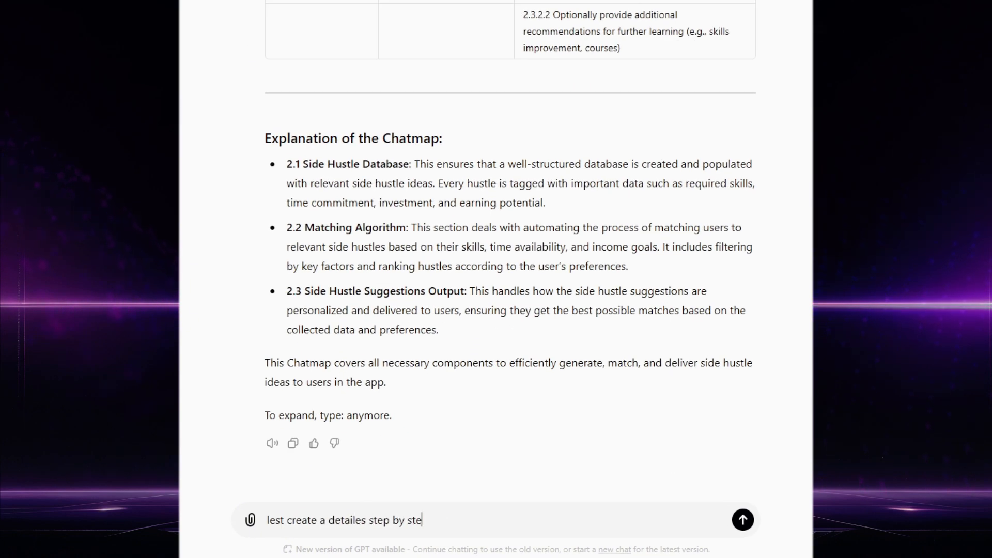
type("for \"")
right_click(484, 522)
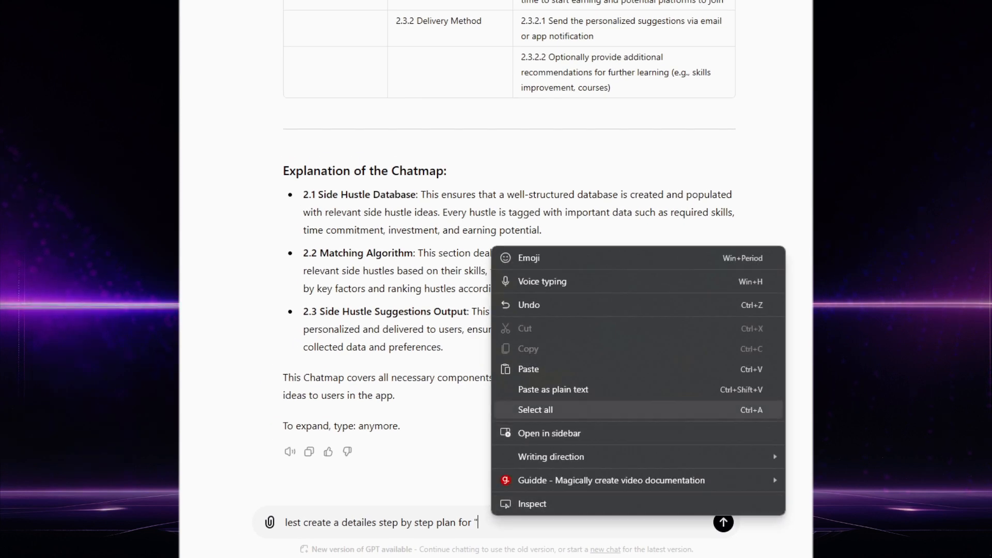
left_click(518, 353)
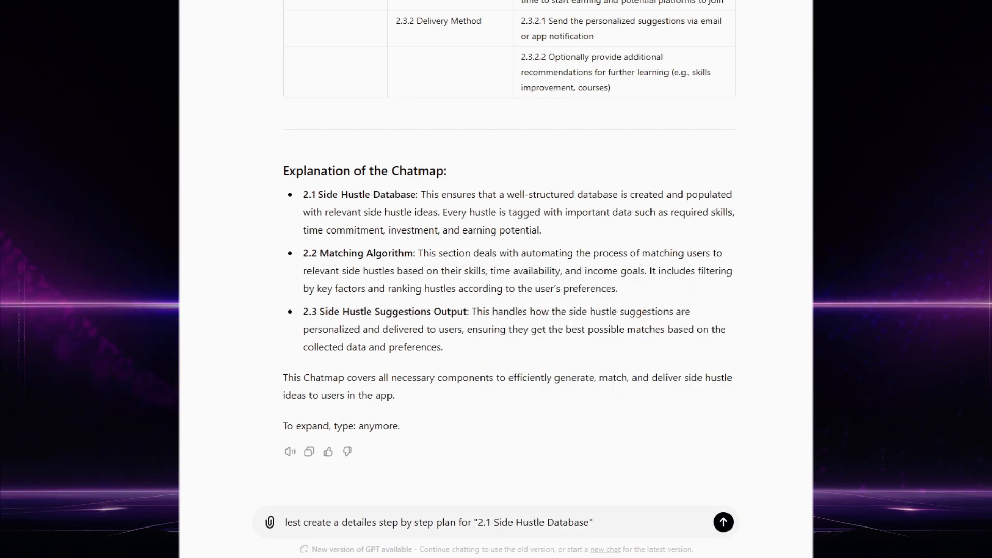
key("Return")
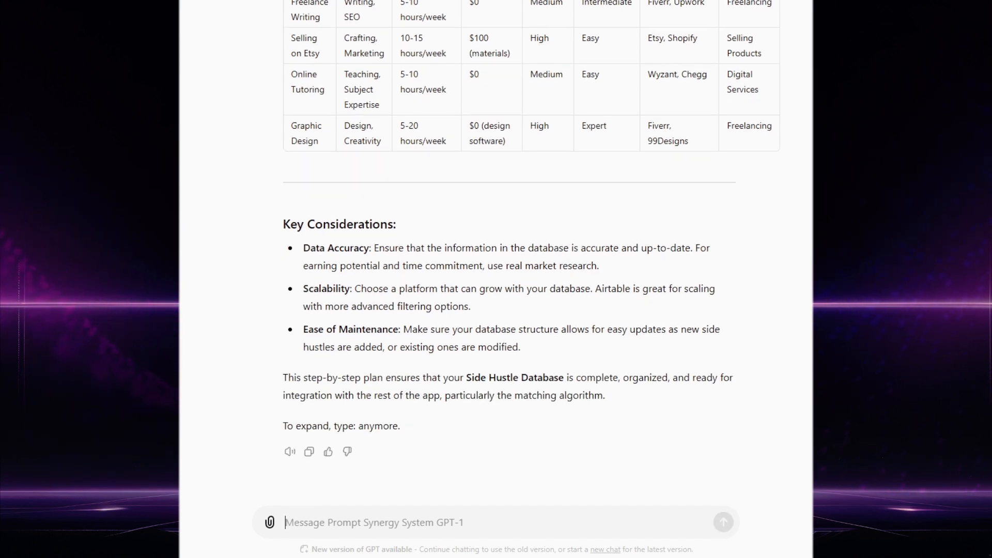
Send the prompt help me set up "2. Set up the Database Table" with airtable, copying the step title from the plan.
scroll(496, 259, "up", 20)
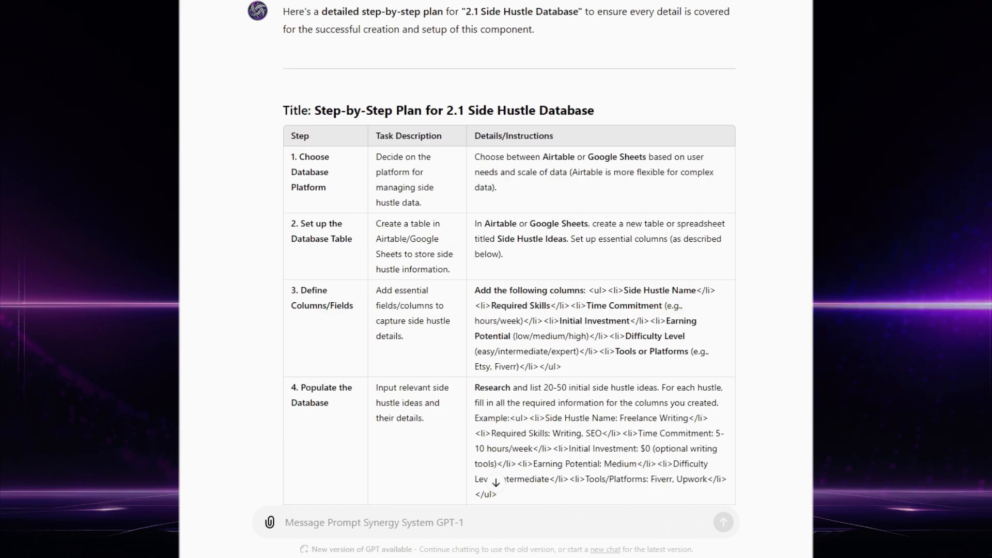
left_click_drag(352, 240, 291, 224)
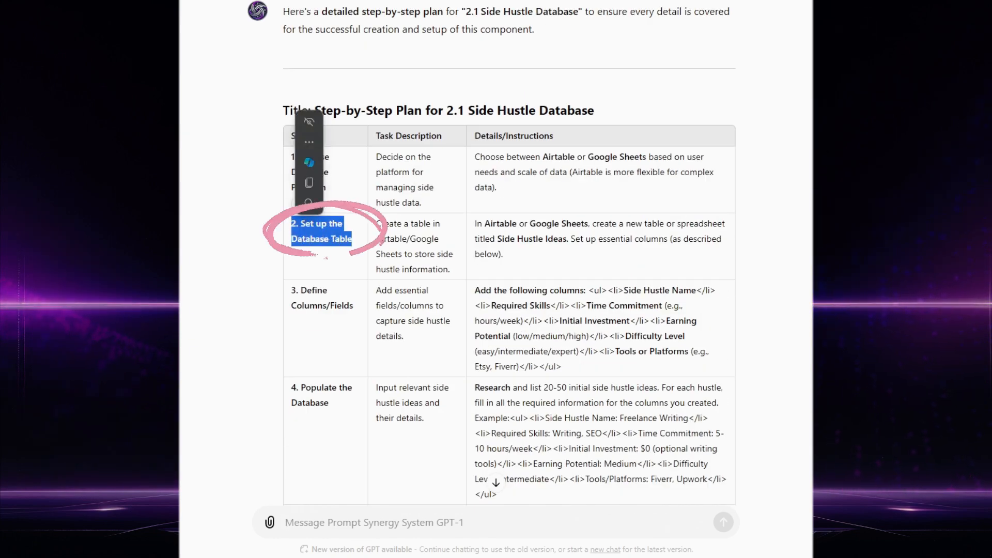
right_click(302, 237)
left_click(340, 250)
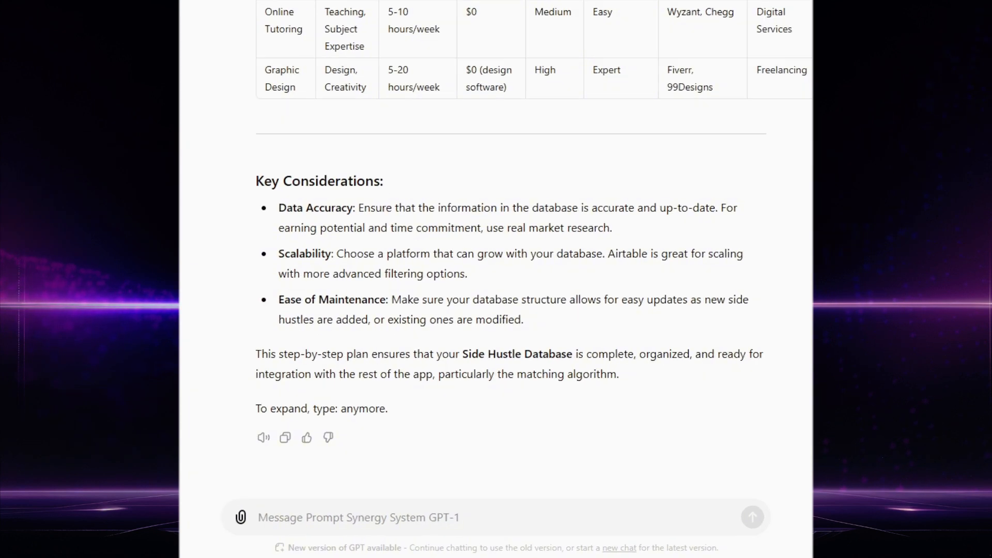
type("help ,e set")
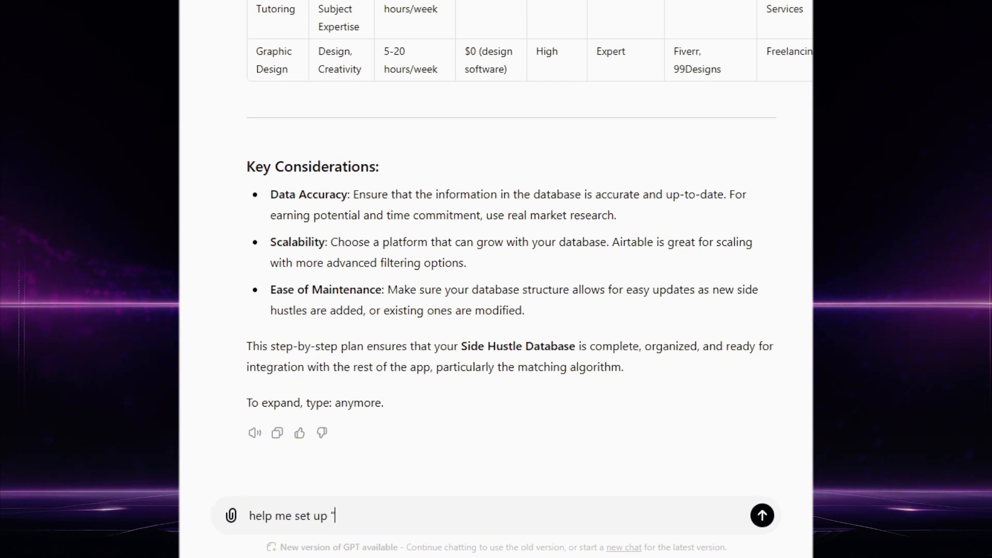
type(" up \"")
right_click(341, 522)
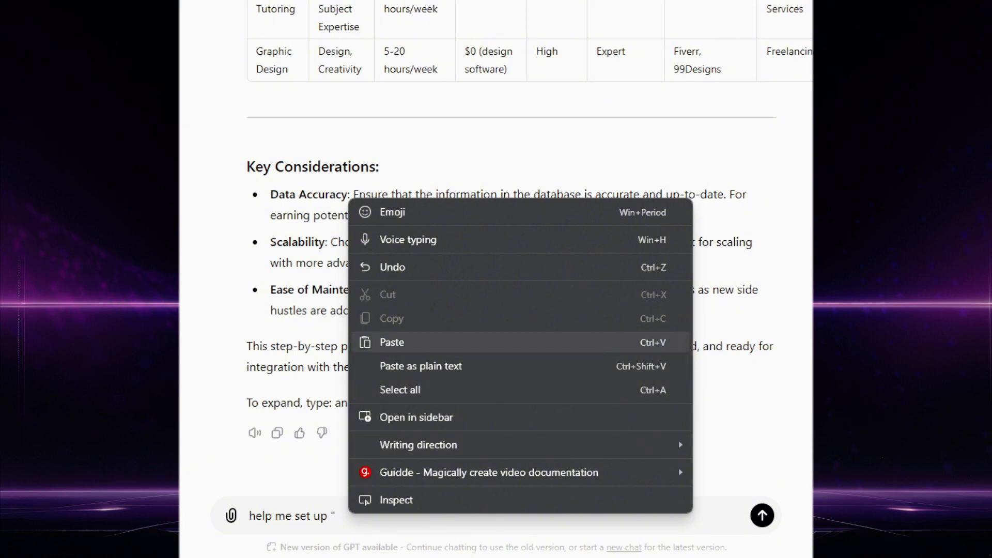
left_click(382, 341)
type("le\" with airtable")
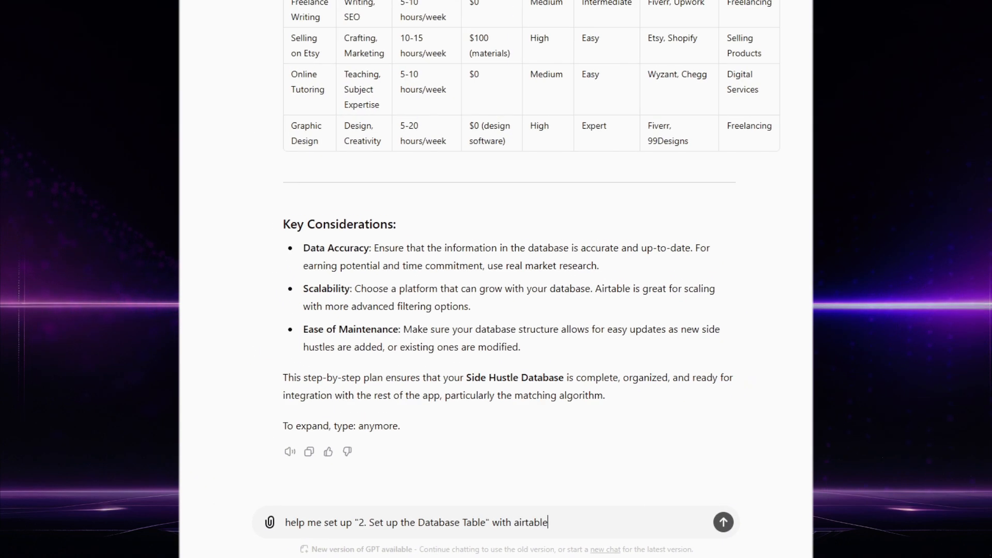
key("Return")
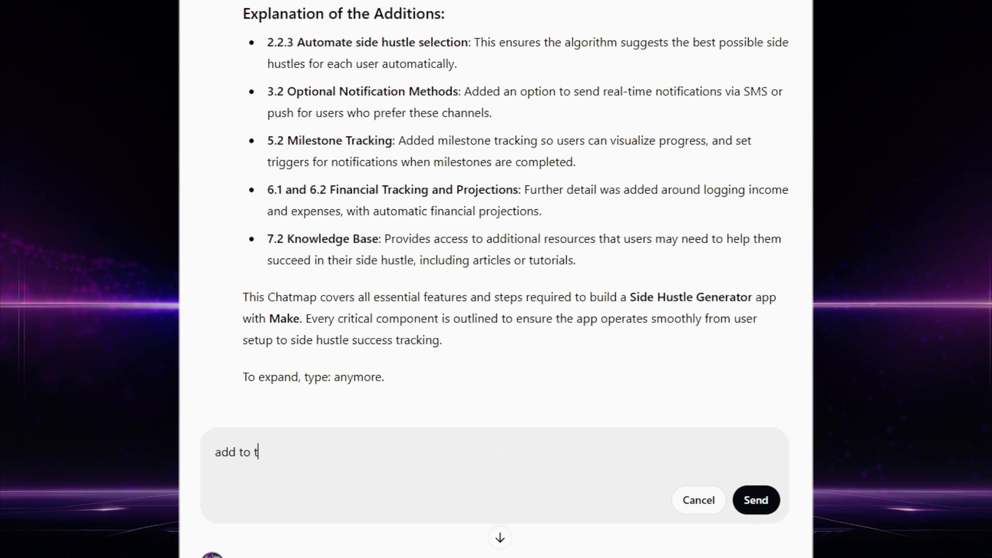
Rewrite the earlier Side Hustle Idea Generation prompt to add chatmap sections for "result delivery method" and "app interface", and resend it.
type("he chatmap a section for \"result delivery method\" and \"app interface")
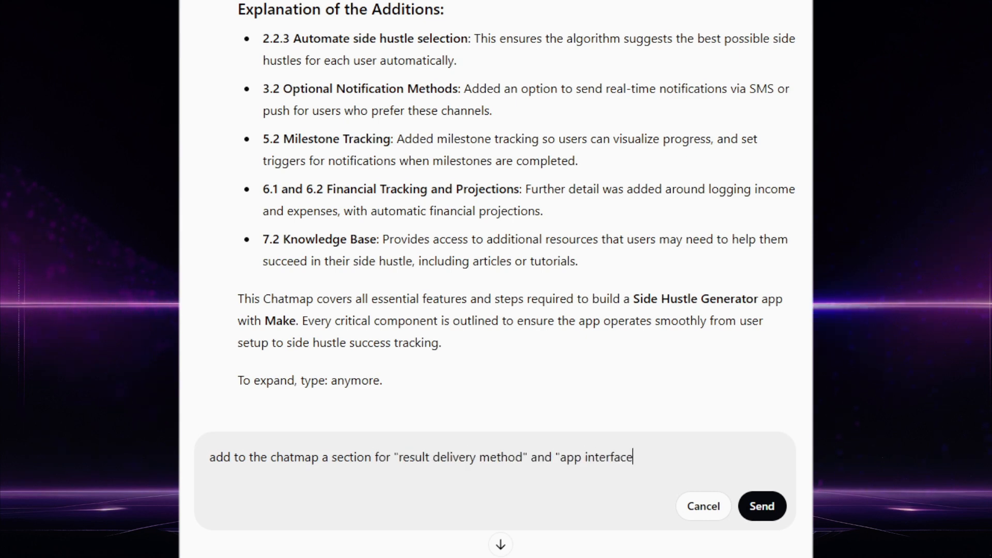
key("Return")
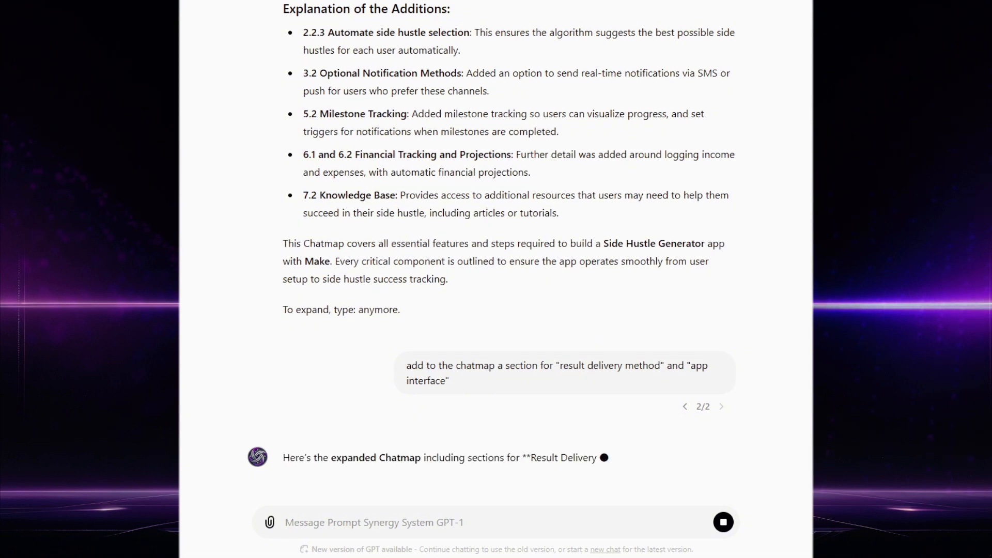